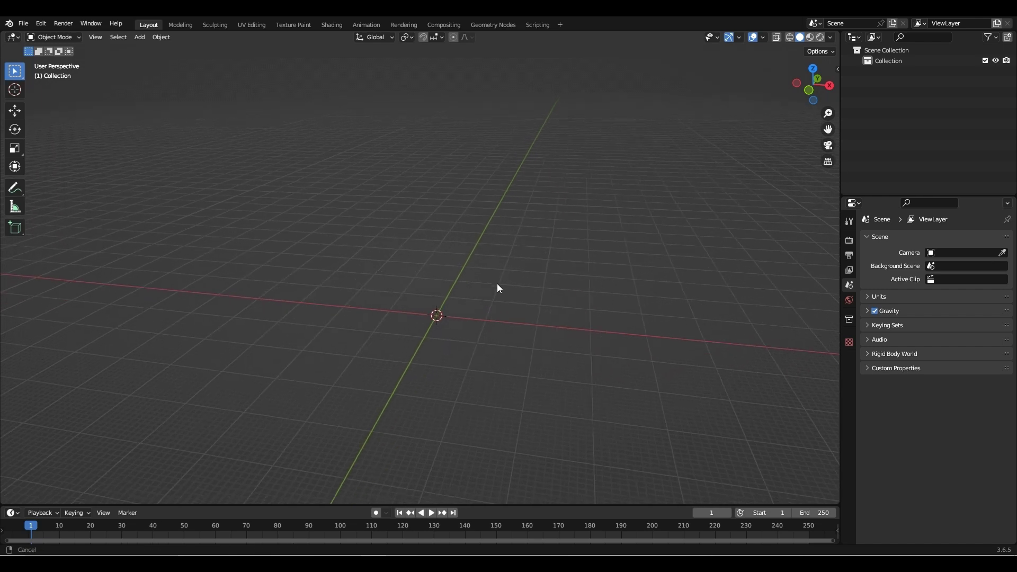
Import the Mecabricks model Just a Normal guy.zmbx and show the minifigure in Material Preview shading.
click(24, 24)
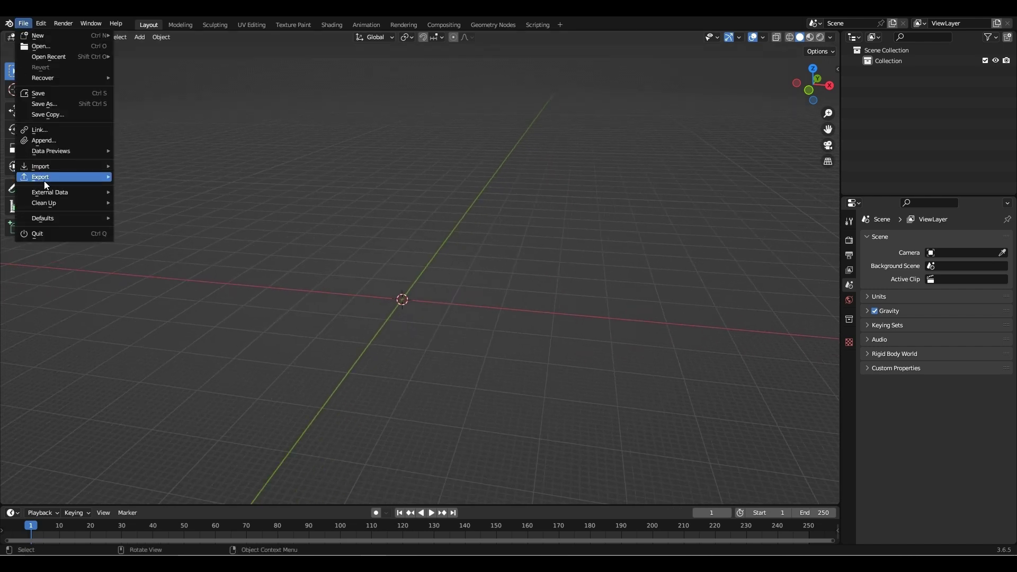
mouse_move(54, 168)
click(174, 334)
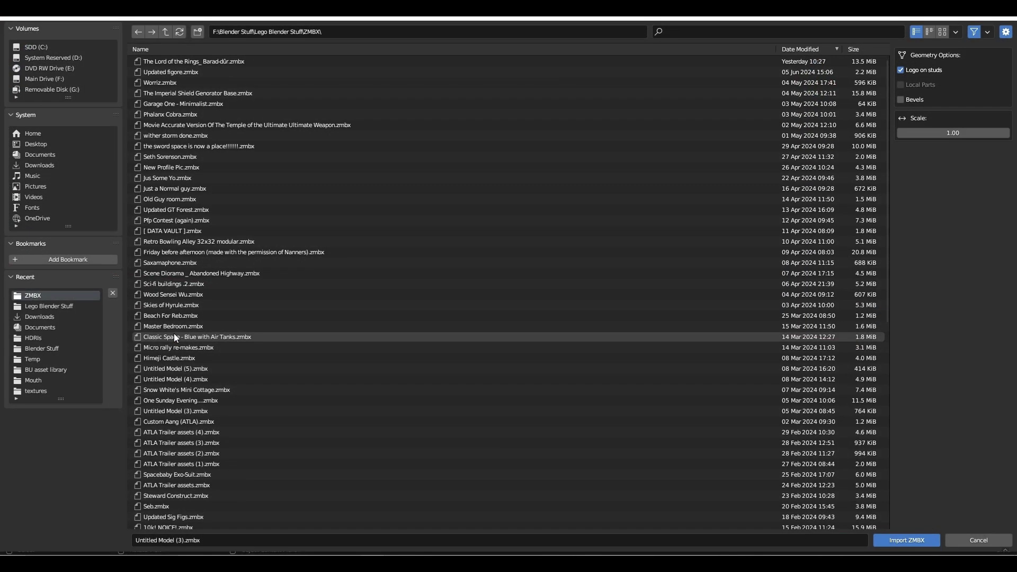
double_click(319, 189)
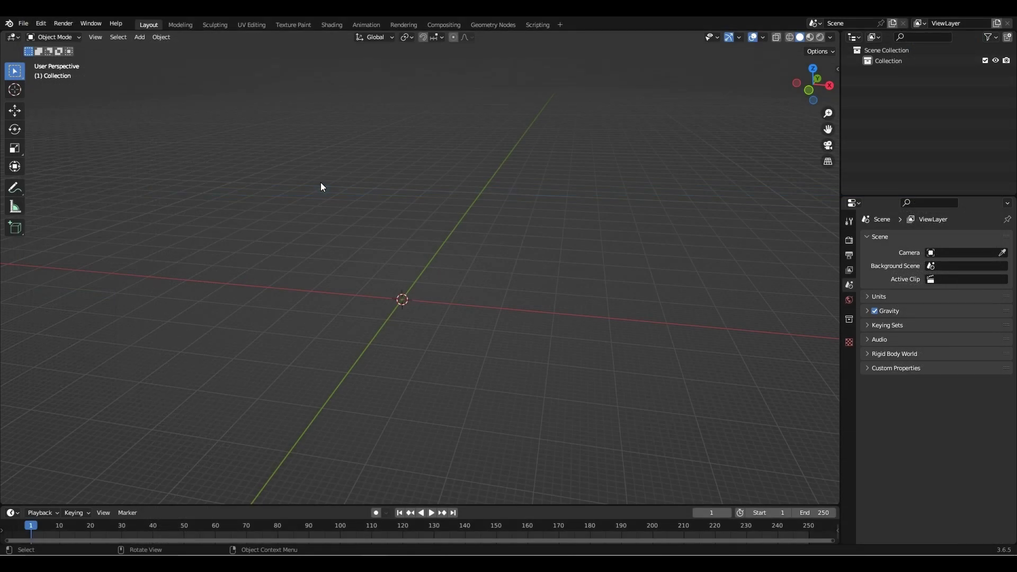
mouse_move(277, 218)
middle_down()
mouse_move(562, 154)
mouse_move(318, 166)
mouse_move(252, 259)
mouse_move(273, 214)
middle_up()
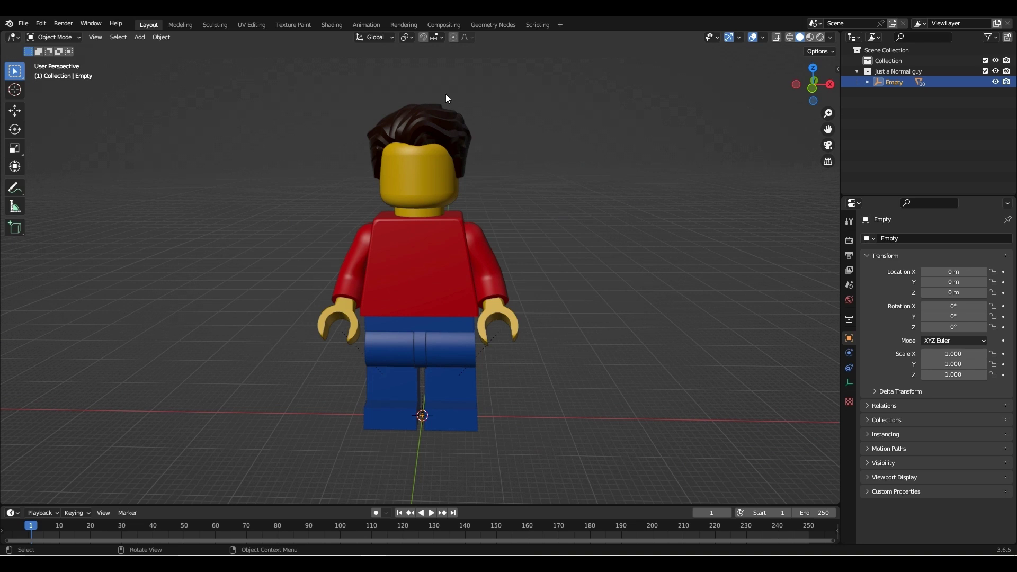
click(810, 38)
middle_drag(610, 189, 562, 174)
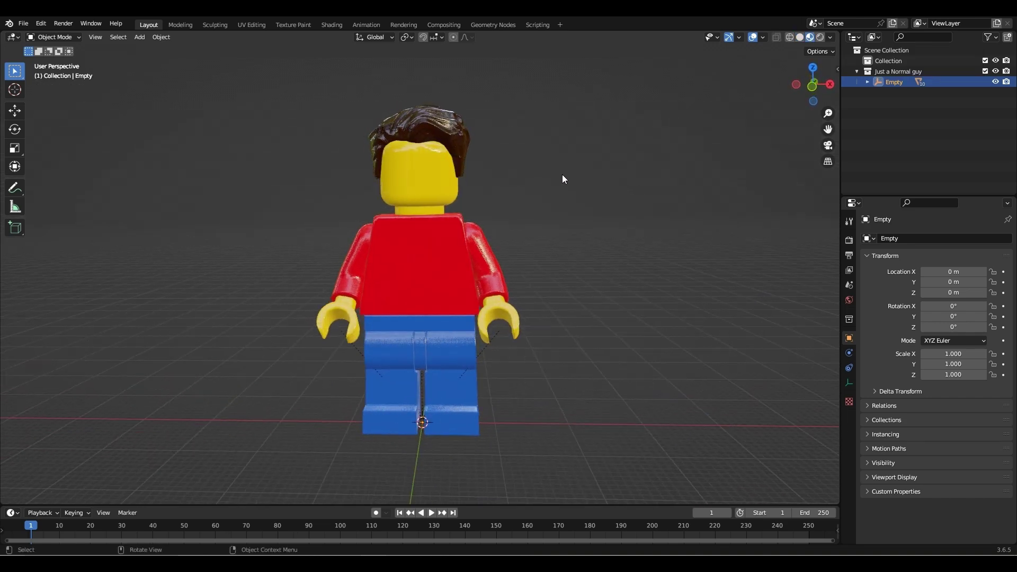
Import Face 1.png from the Mouth folder as an image plane.
click(24, 24)
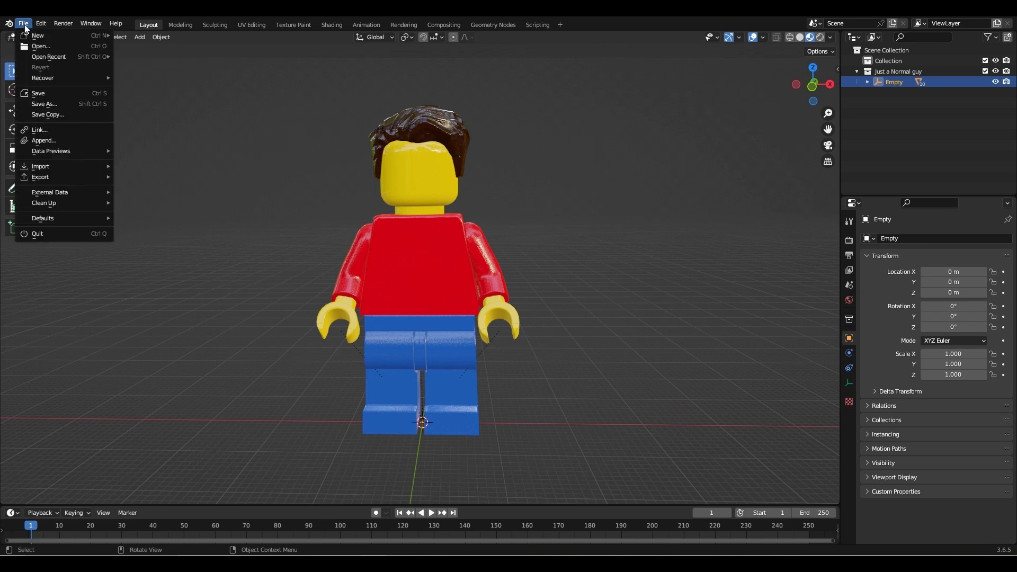
mouse_move(66, 163)
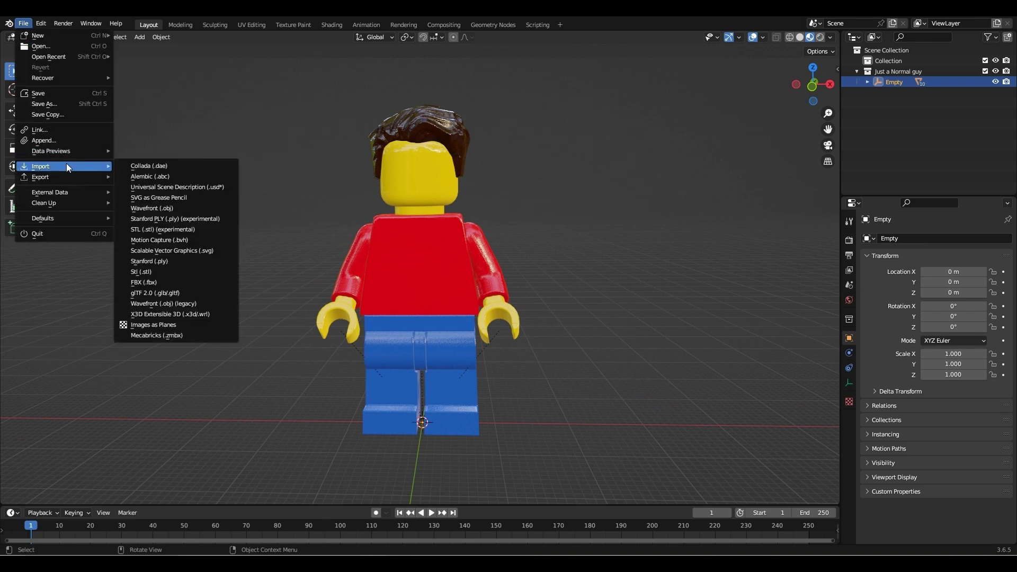
click(171, 325)
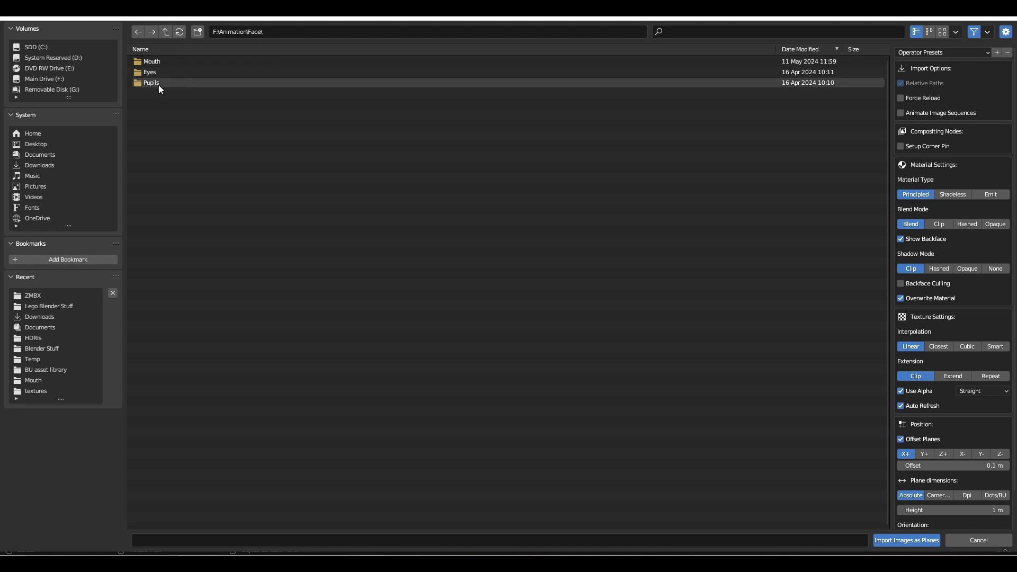
double_click(167, 61)
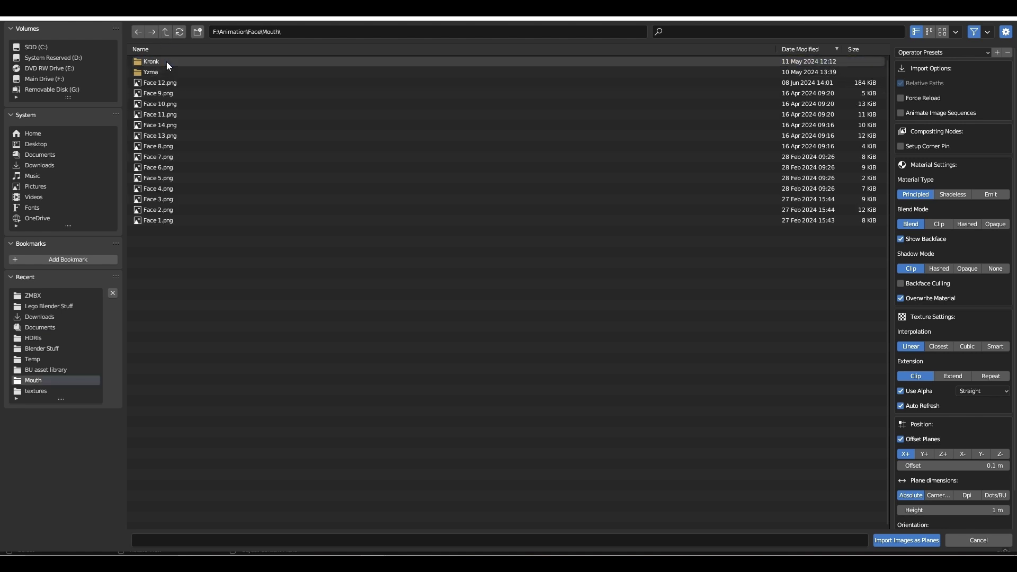
double_click(173, 219)
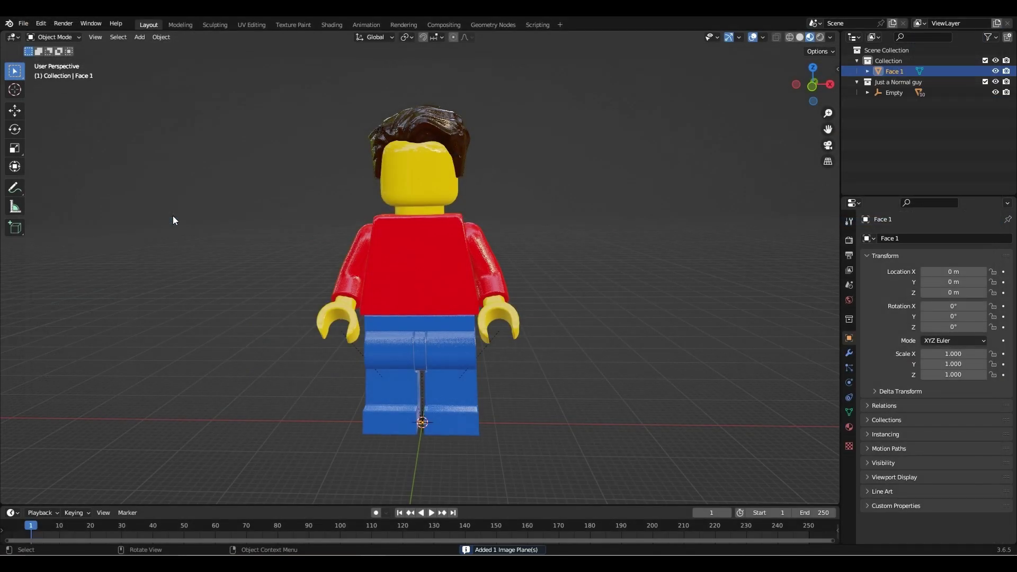
Scale the imported mouth image plane up to about 27 times its original size.
key(s)
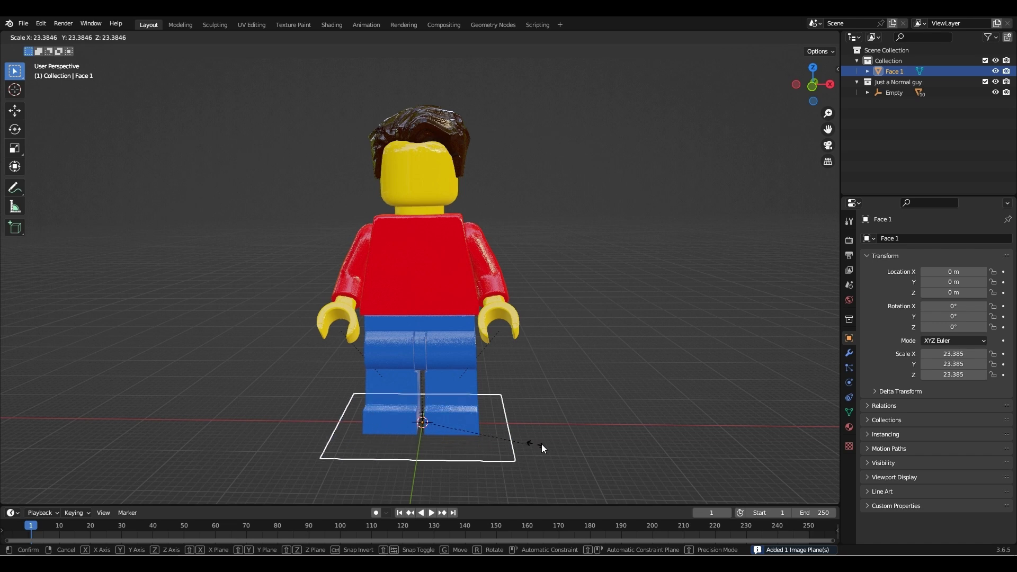
click(549, 419)
middle_drag(549, 420, 582, 424)
In the side view, rotate the mouth plane 90° about X and place it just in front of the head at about Y -5.5 m.
click(829, 88)
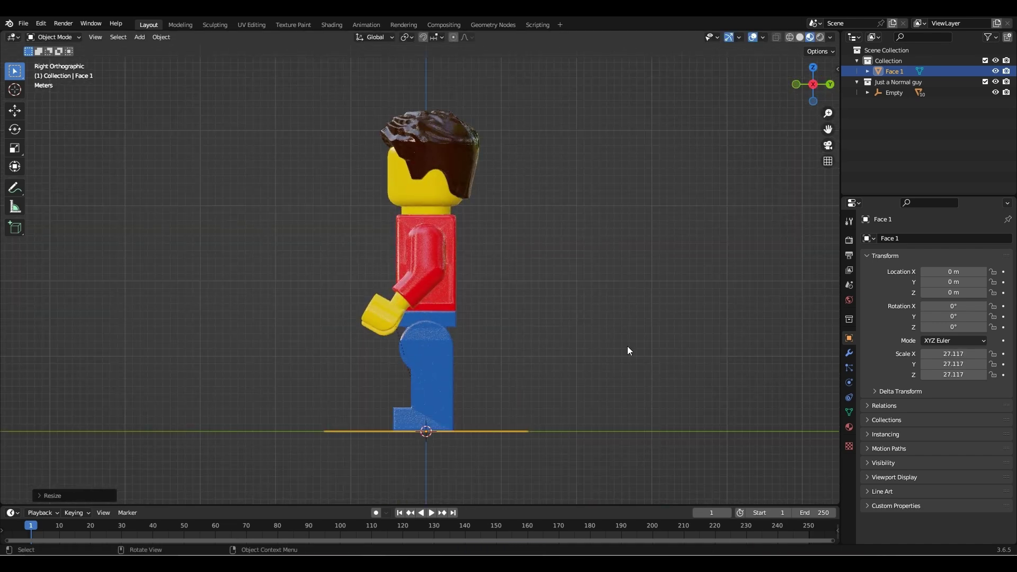
key(g)
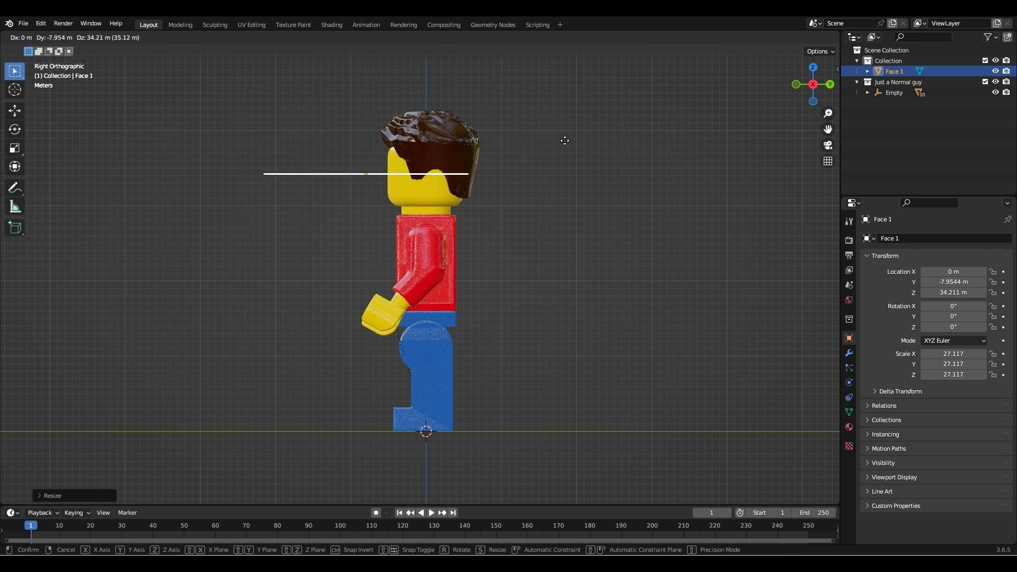
click(564, 141)
text(r90)
key(Return)
key(g)
click(164, 96)
In the front view, centre the mouth on the lower face at about Z 29.4 m and reduce the plane's scale to about 22.5.
click(796, 85)
key(g)
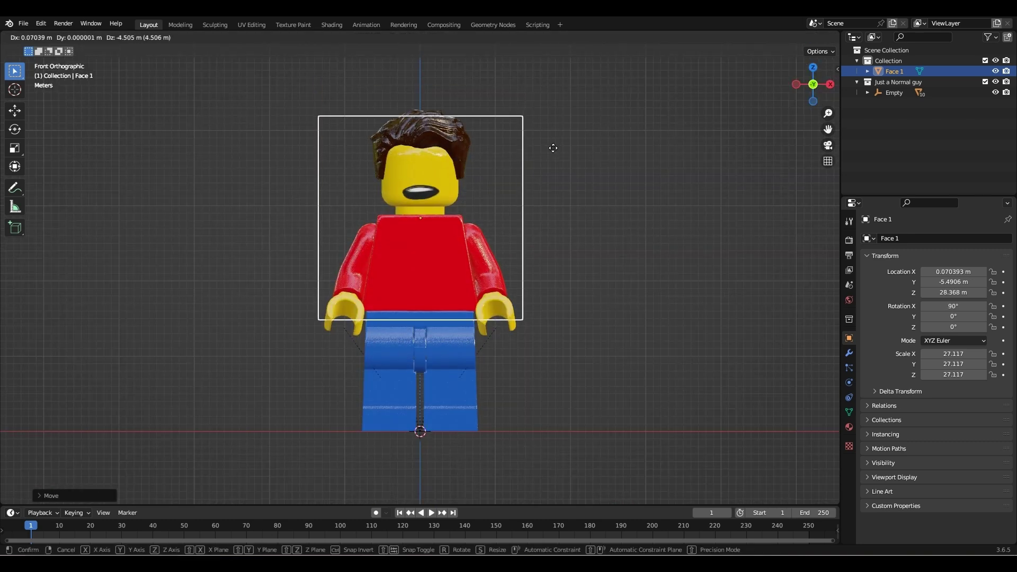
click(553, 148)
key(s)
click(601, 122)
click(597, 116)
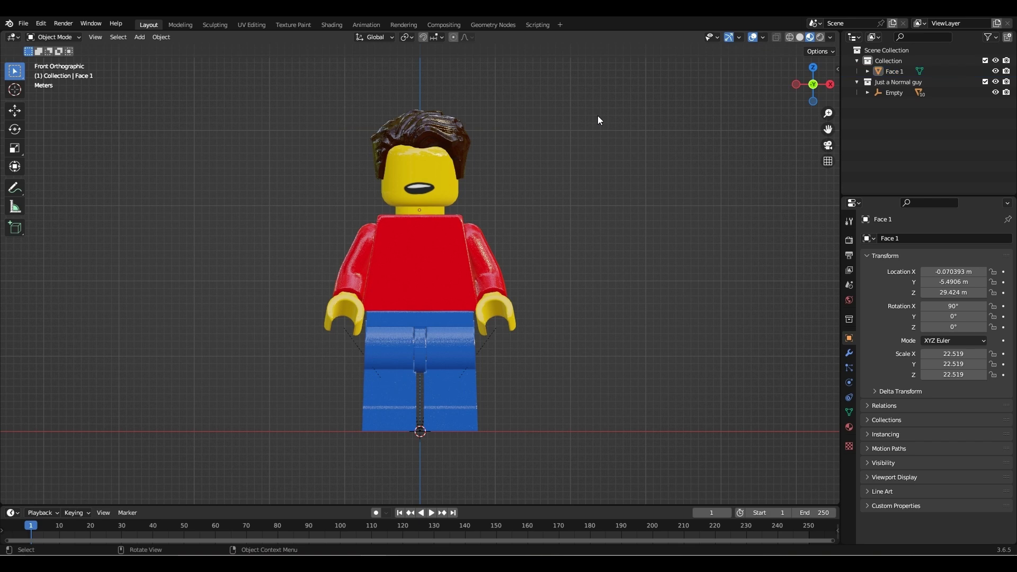
Select the mouth plane and subdivide its mesh with 10 cuts in the Modeling workspace.
middle_drag(598, 116, 583, 207)
scroll(448, 180, up, 5)
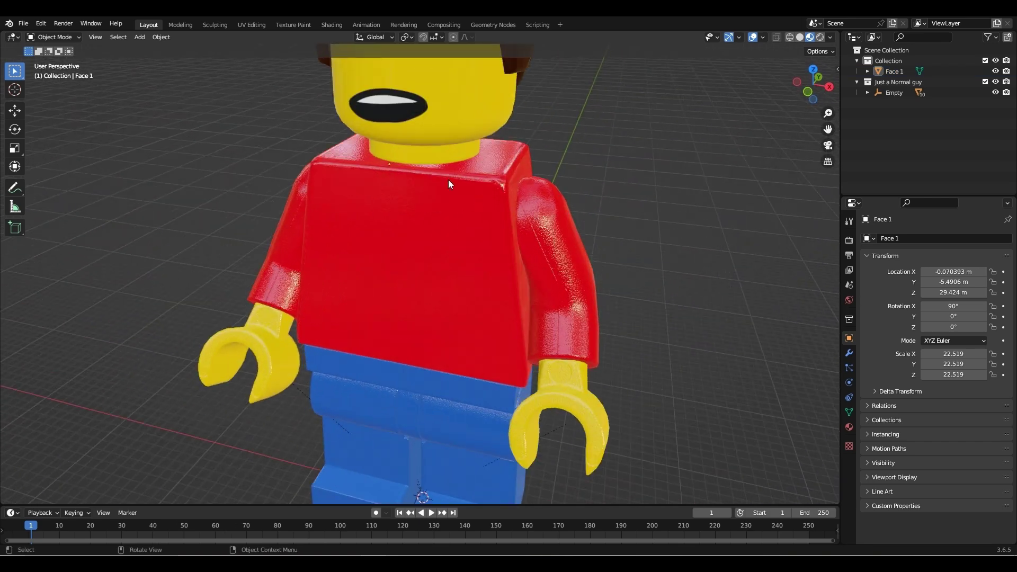
click(448, 180)
drag(820, 130, 815, 243)
scroll(634, 166, down, 3)
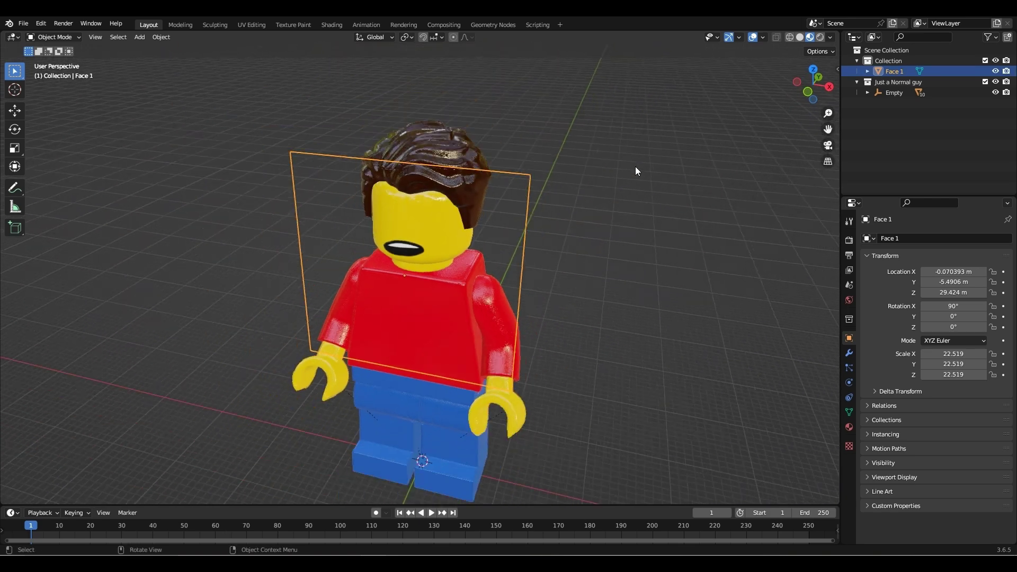
middle_drag(634, 166, 646, 152)
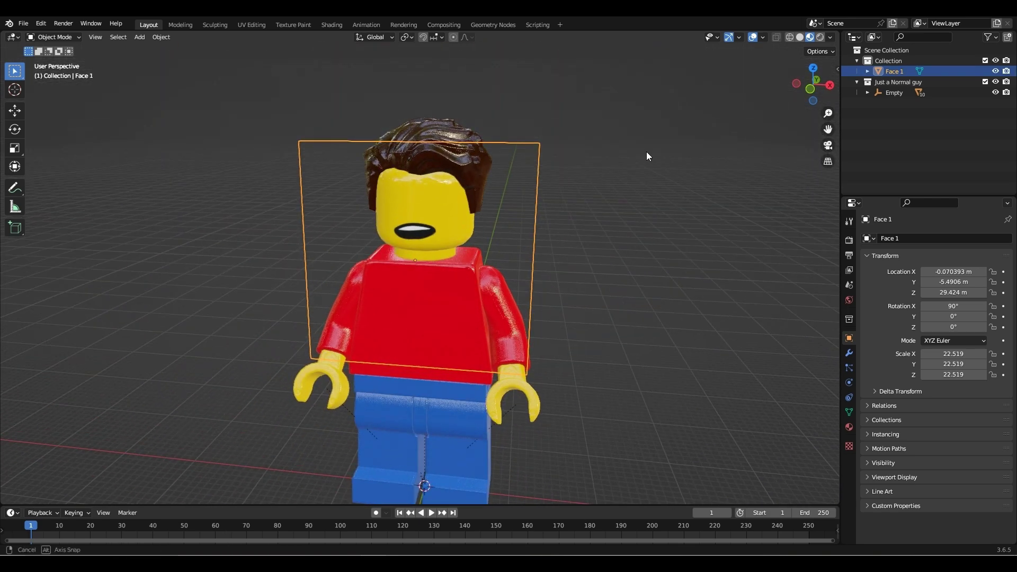
click(188, 24)
scroll(640, 151, down, 5)
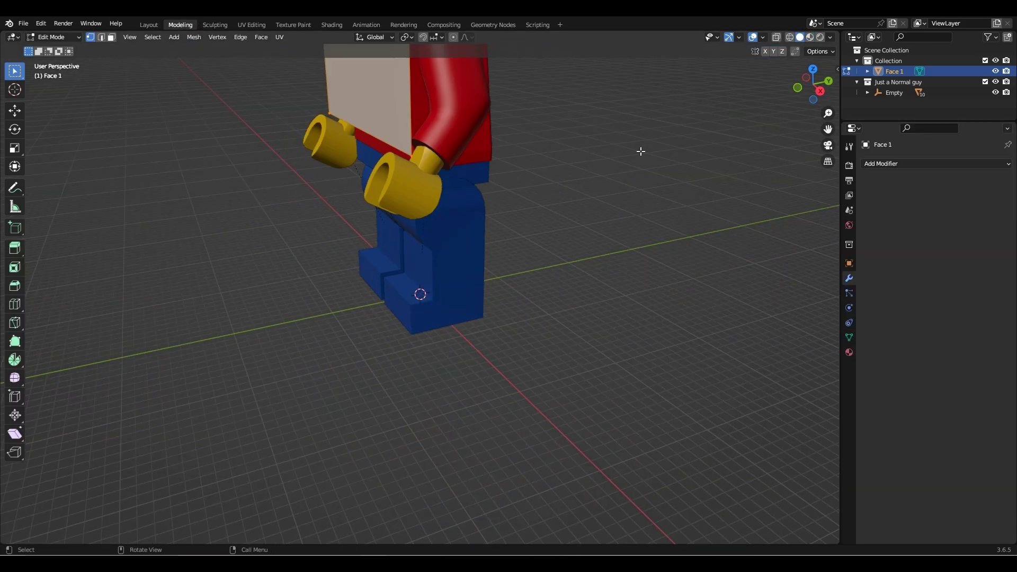
drag(825, 130, 840, 286)
middle_drag(642, 136, 669, 125)
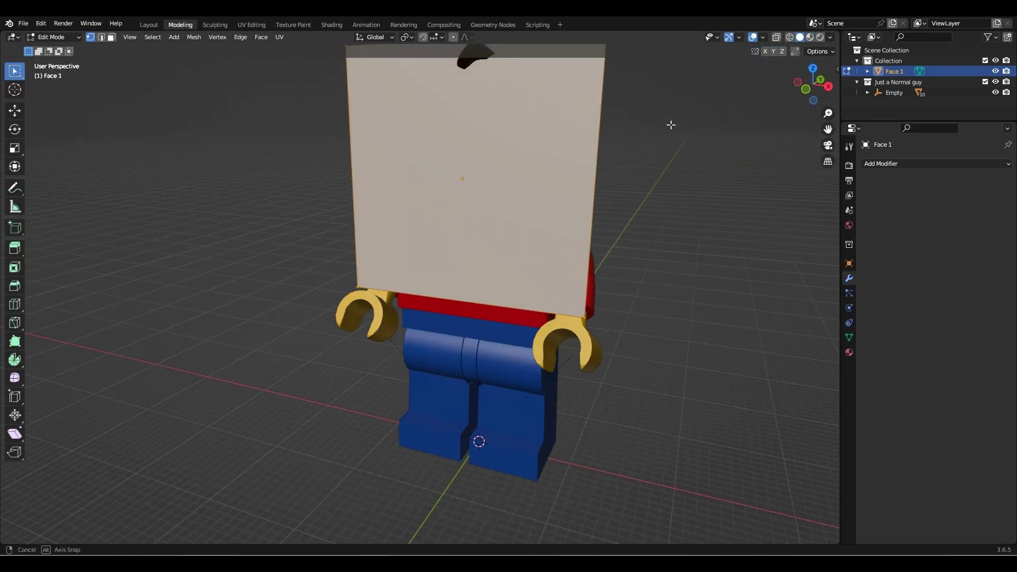
right_click(486, 143)
click(486, 143)
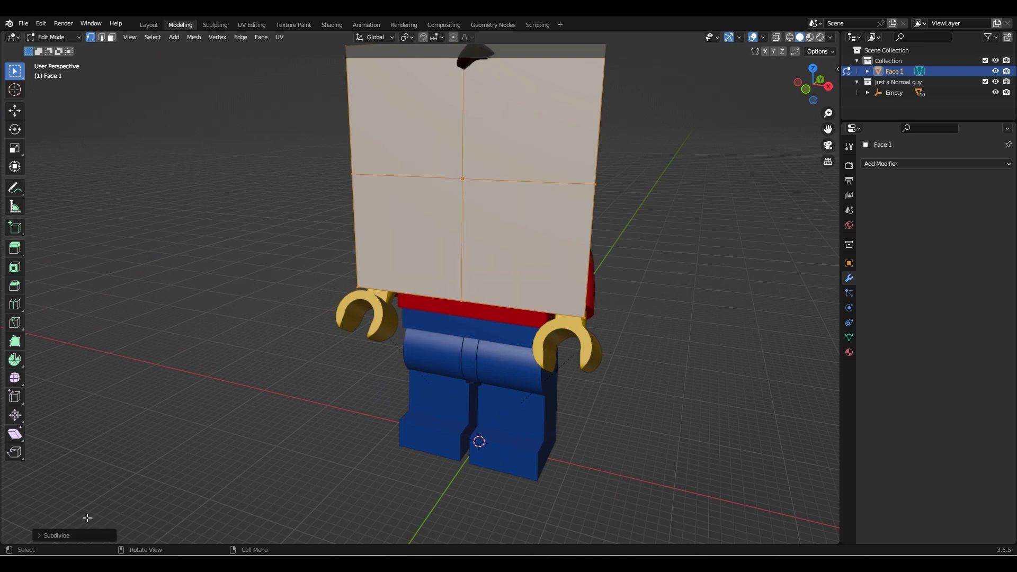
click(63, 534)
drag(128, 462, 582, 329)
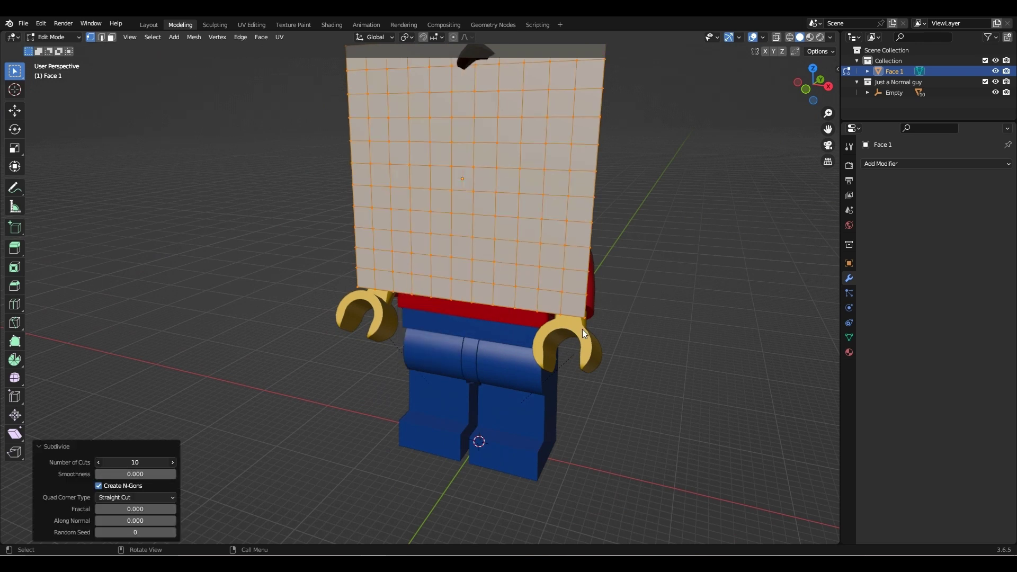
Subdivide the mouth plane again with 2 cuts and return to the Layout workspace.
right_click(478, 155)
click(478, 153)
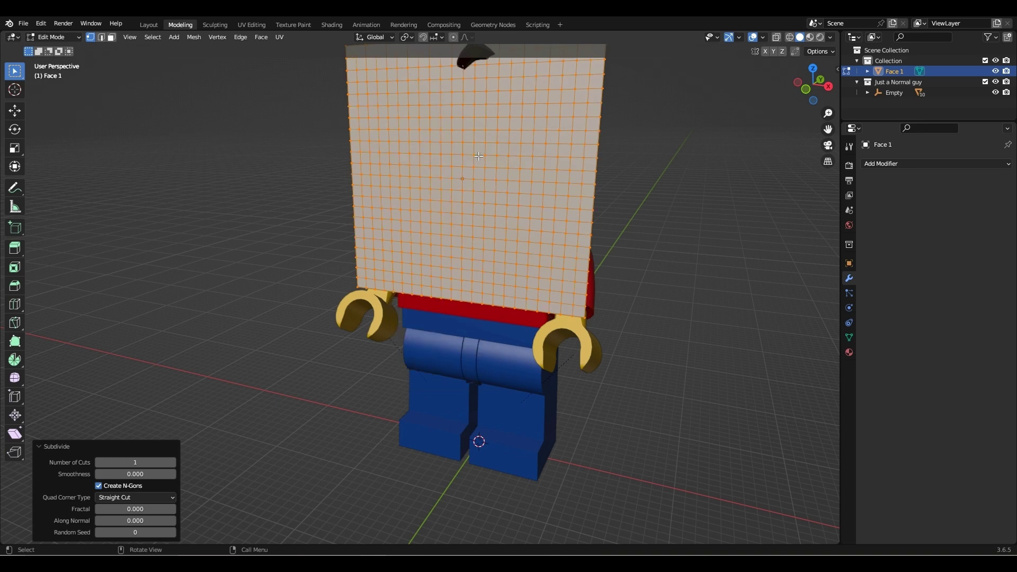
double_click(130, 462)
text(2)
key(Return)
click(141, 26)
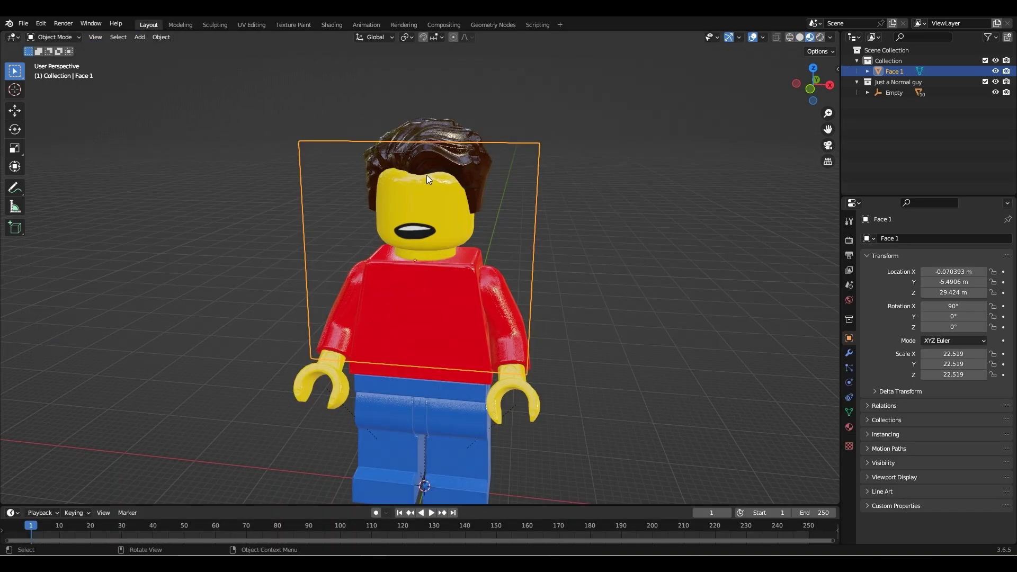
Add a Shrinkwrap modifier to the mouth plane, using Target Normal Project with the minifigure's head as target.
middle_drag(633, 237, 563, 235)
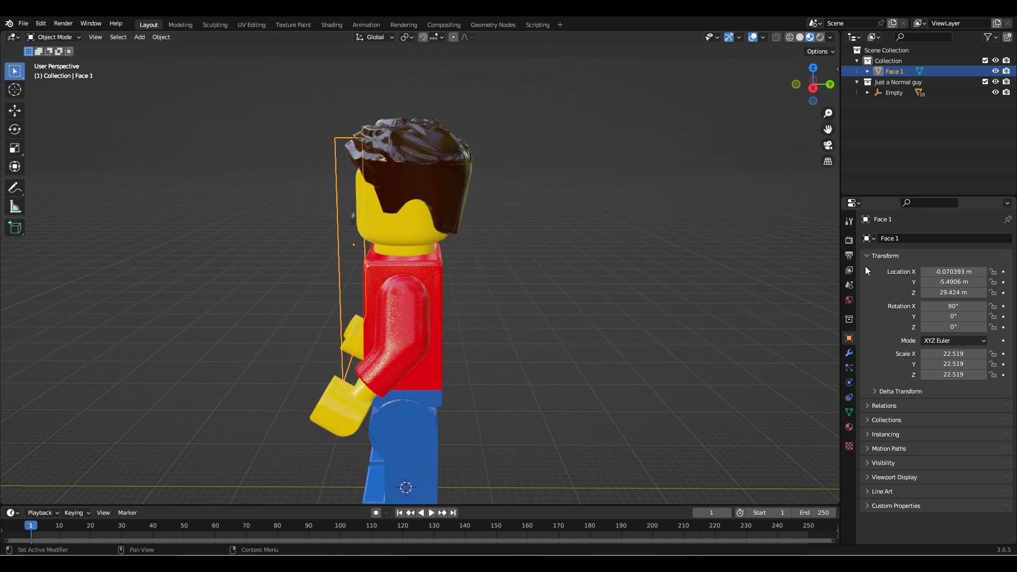
click(849, 354)
click(918, 239)
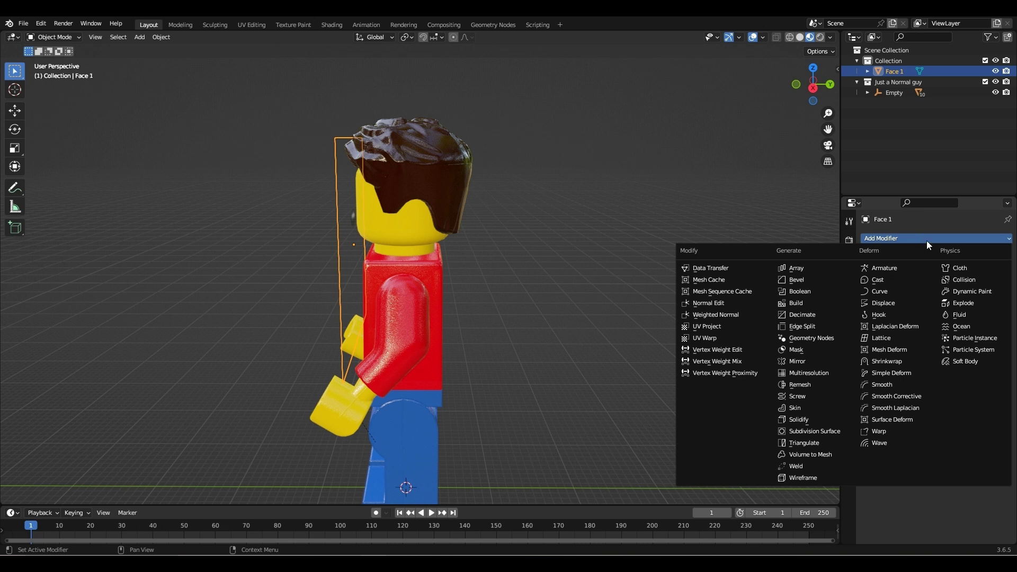
click(887, 360)
click(977, 272)
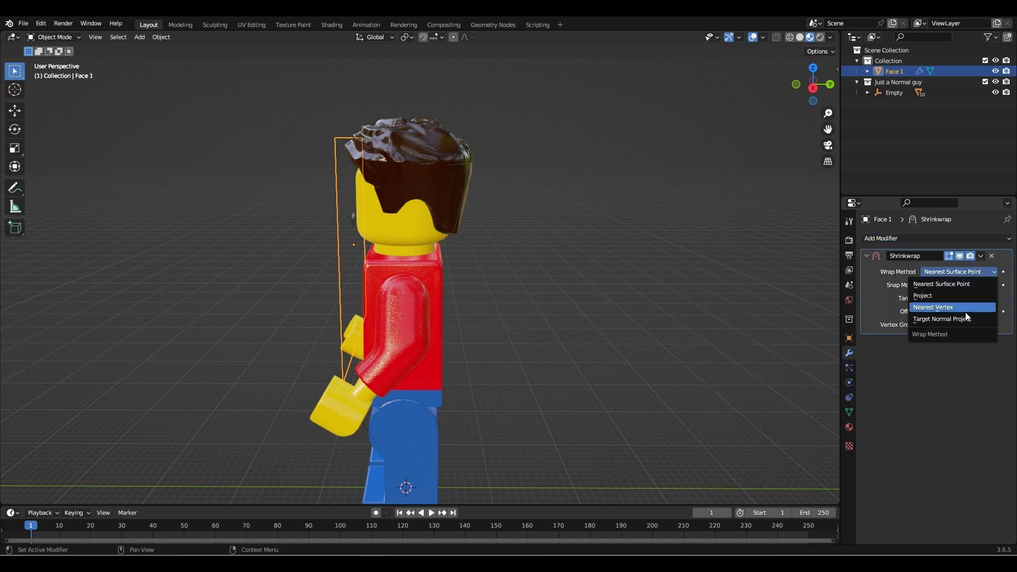
click(960, 320)
click(991, 298)
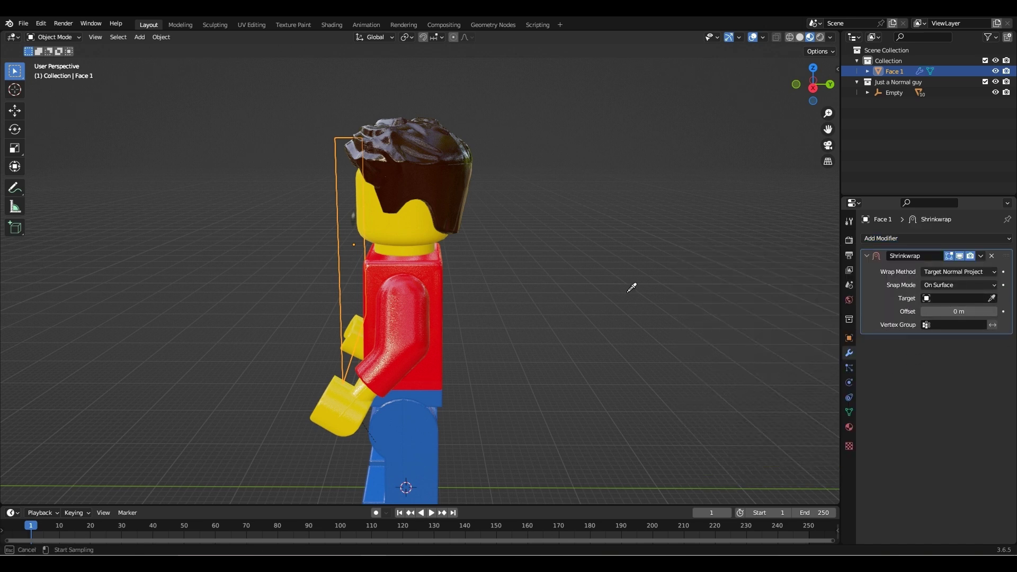
click(412, 231)
Set the mouth plane's Shrinkwrap offset to 0.06 m.
mouse_move(402, 234)
middle_down()
mouse_move(299, 260)
mouse_move(406, 244)
middle_up()
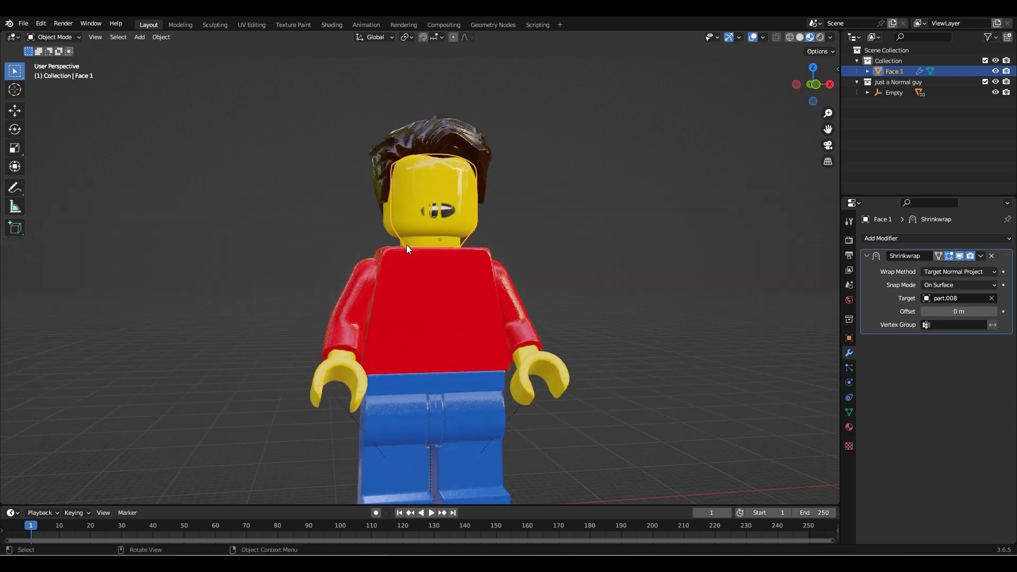
scroll(497, 249, up, 3)
click(951, 310)
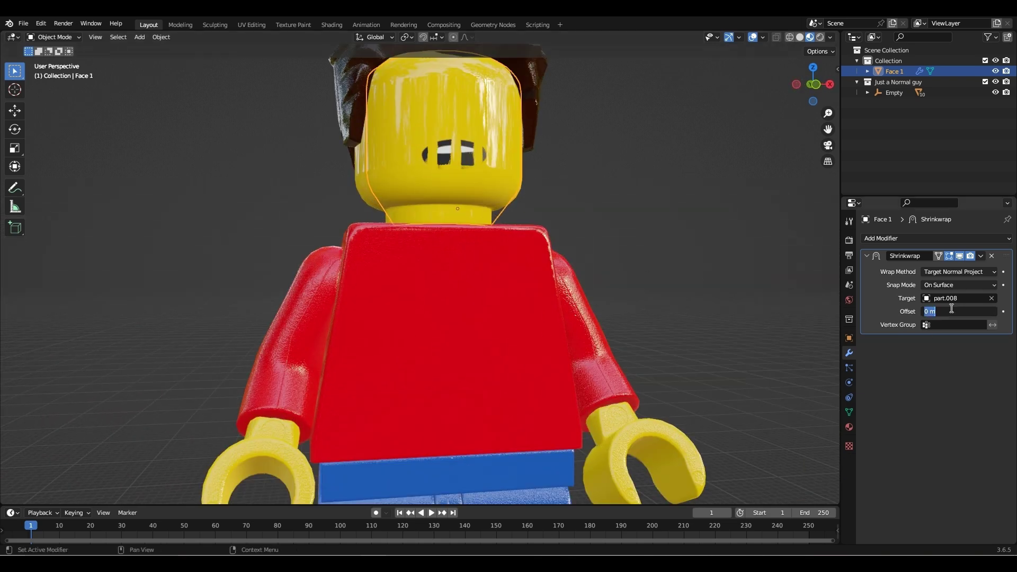
key(Return)
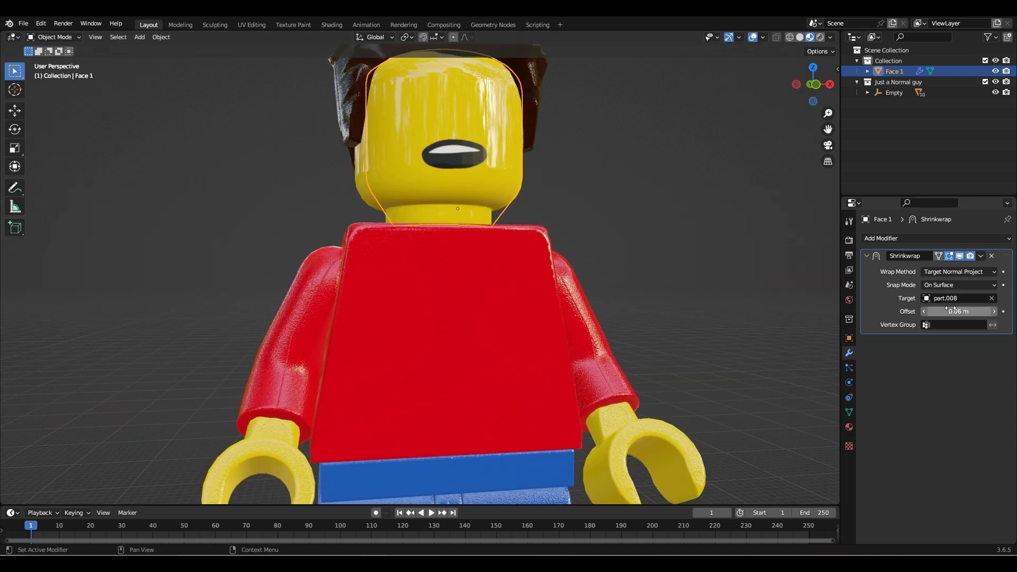
Apply Shade Smooth to the wrapped mouth plane and deselect it.
middle_drag(709, 167, 480, 161)
right_click(446, 161)
click(445, 161)
right_click(444, 166)
click(429, 170)
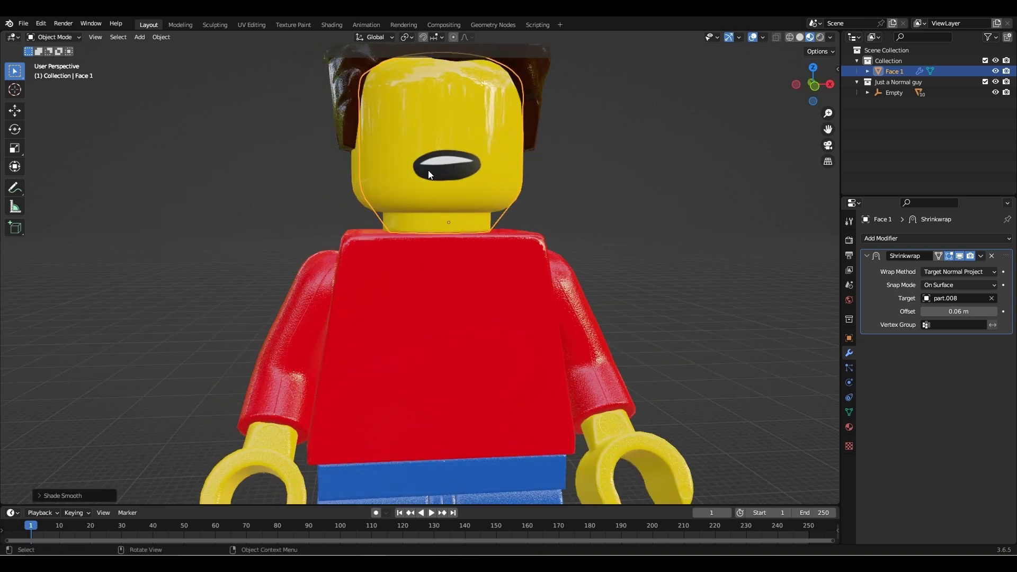
click(572, 167)
Set the render engine to Cycles and its device to GPU Compute.
middle_drag(612, 157, 707, 196)
scroll(606, 173, down, 3)
scroll(615, 177, up, 3)
scroll(612, 201, up, 3)
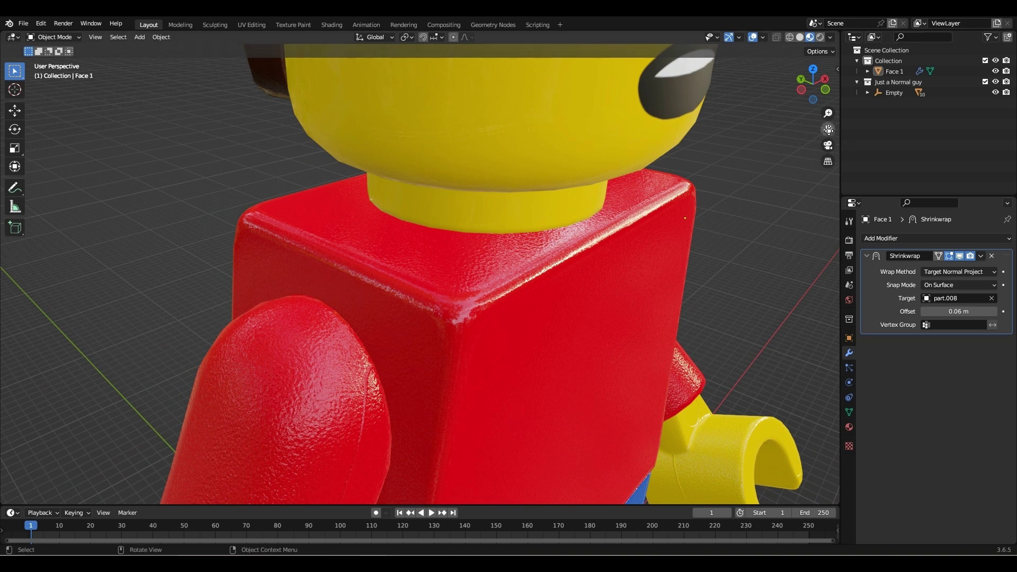
drag(828, 129, 828, 220)
click(849, 239)
click(940, 238)
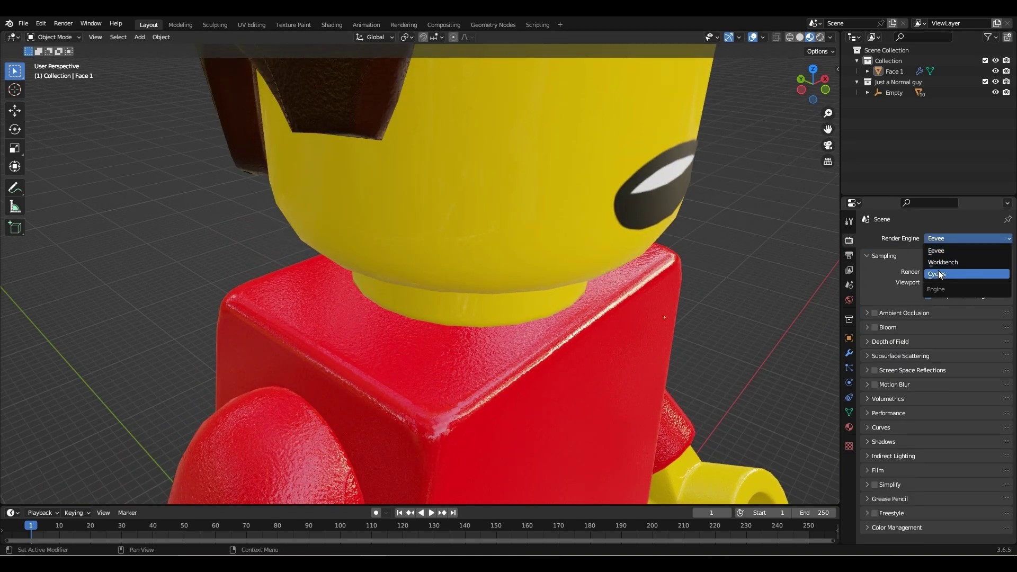
click(940, 273)
click(946, 263)
click(949, 282)
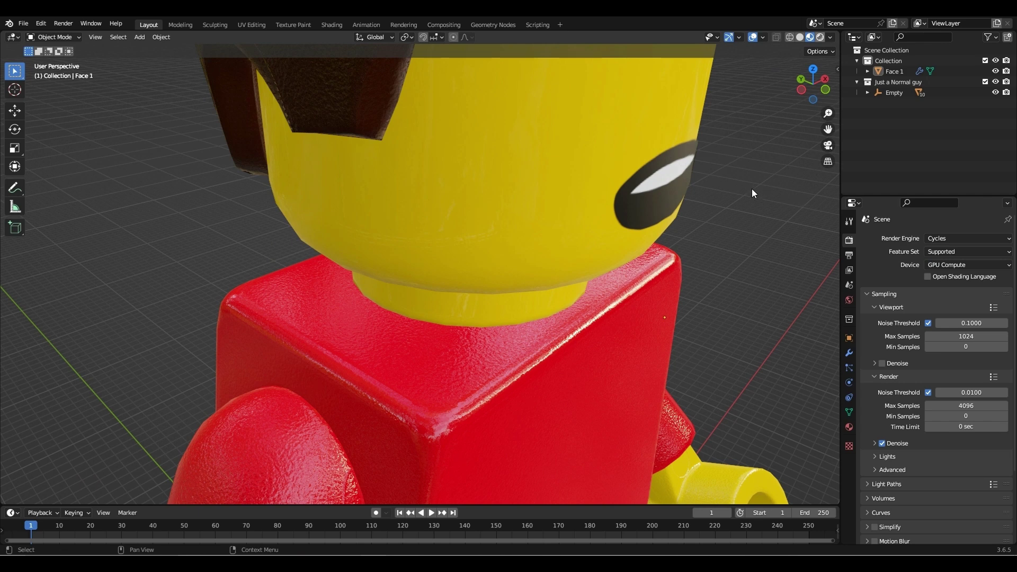
Preview the scene with Rendered viewport shading and turn off Shadow ray visibility for the mouth plane.
key(z)
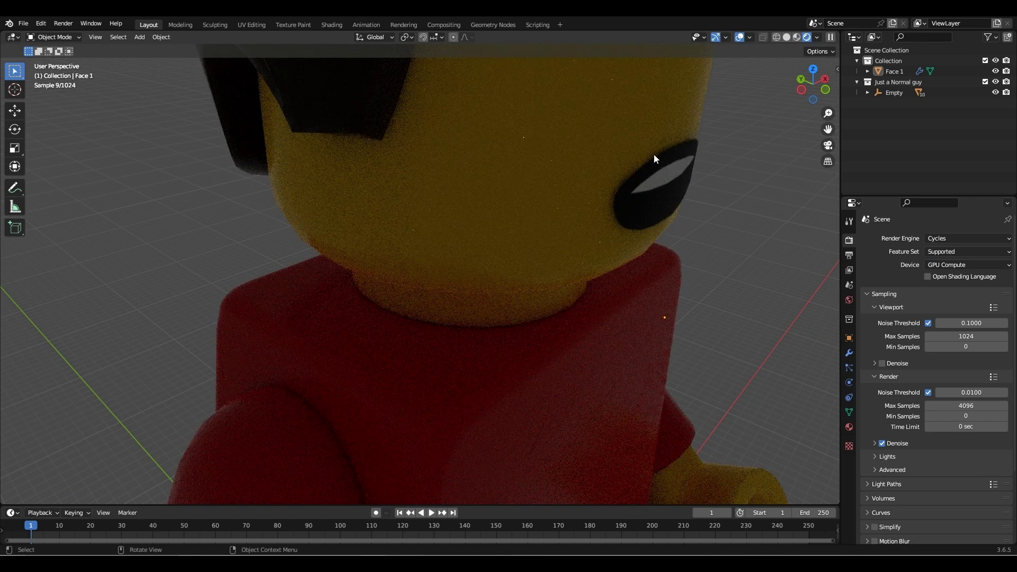
click(644, 181)
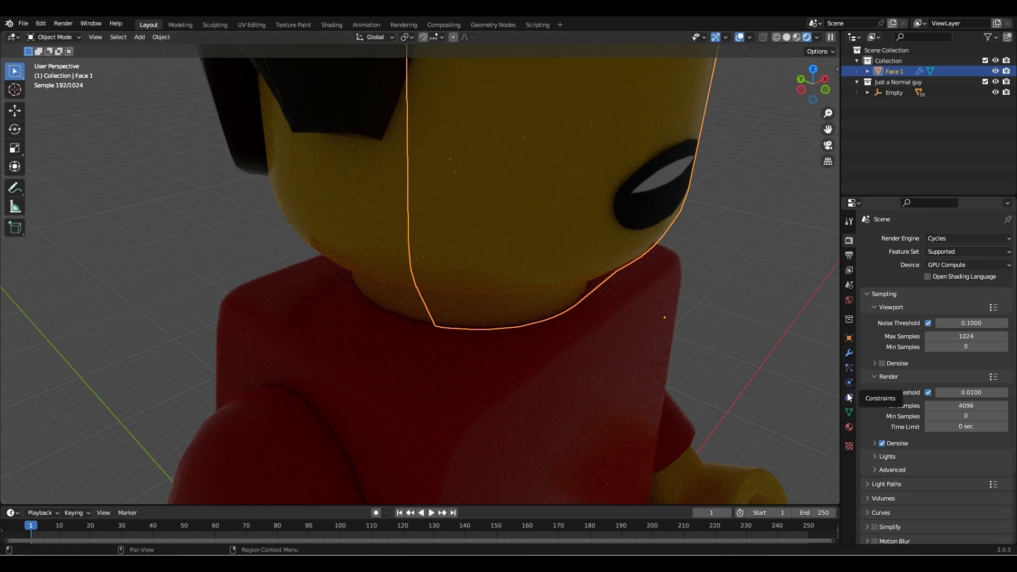
click(848, 338)
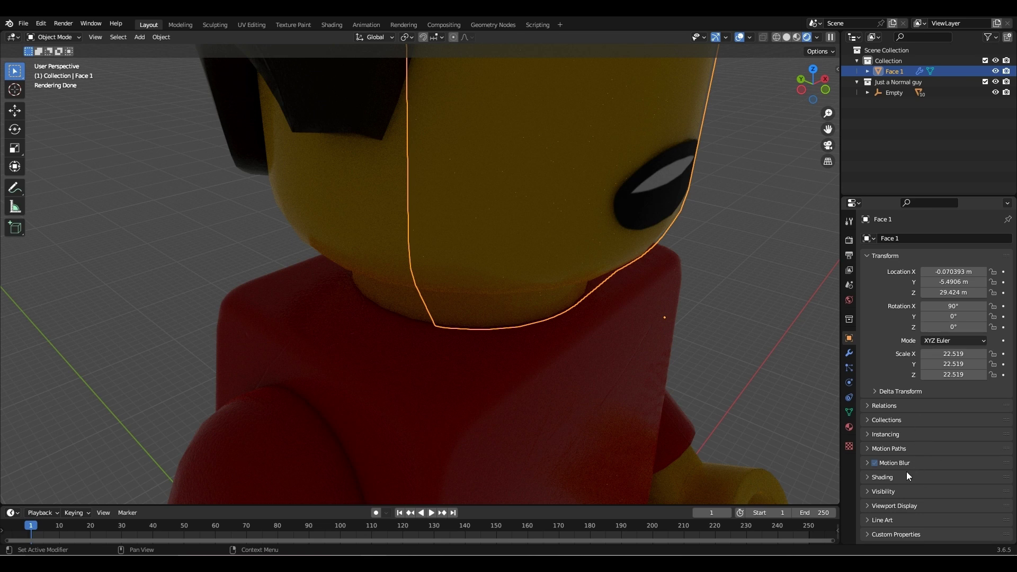
click(883, 492)
scroll(911, 393, down, 8)
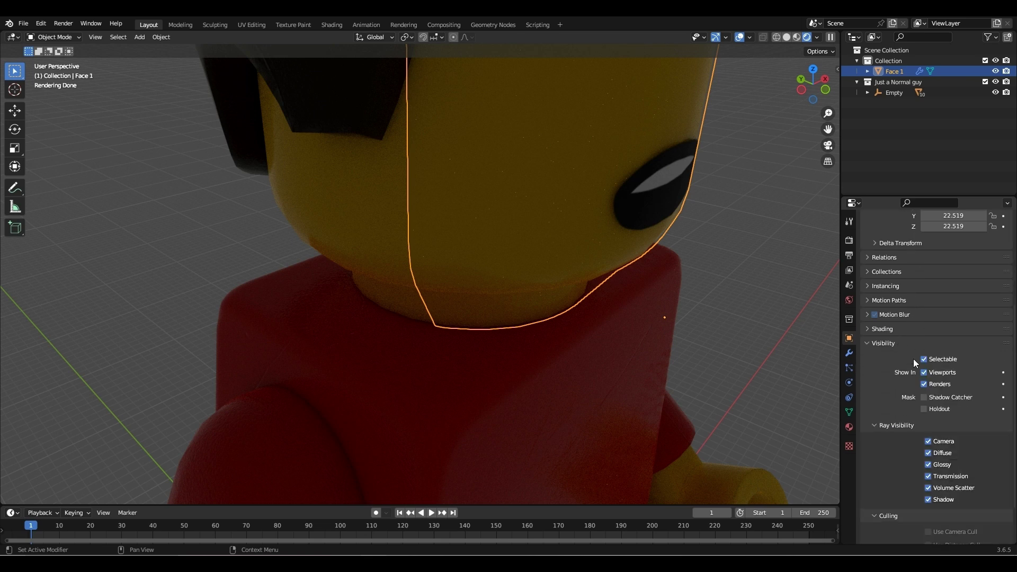
click(931, 444)
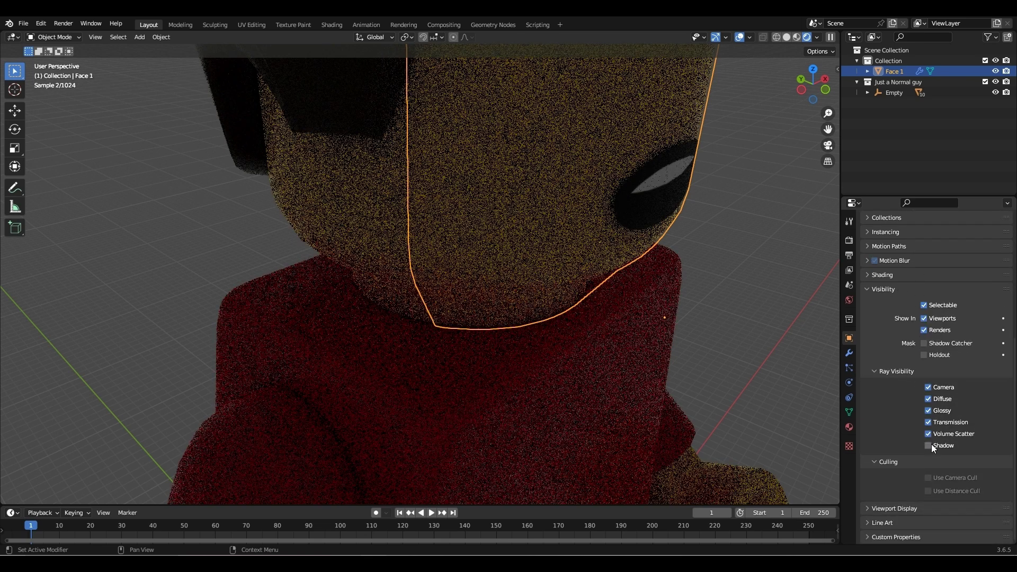
scroll(916, 436, up, 6)
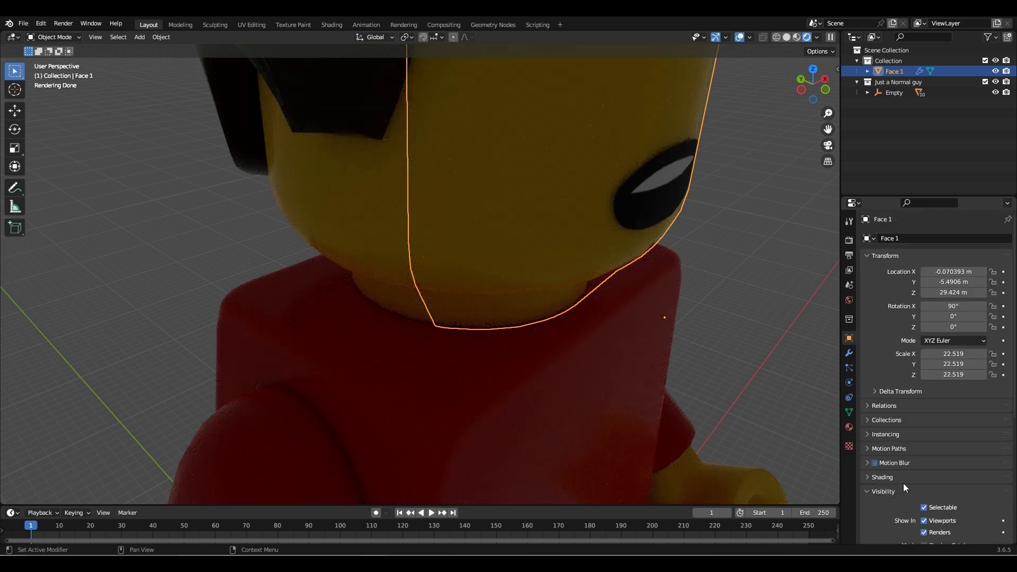
click(891, 449)
click(900, 509)
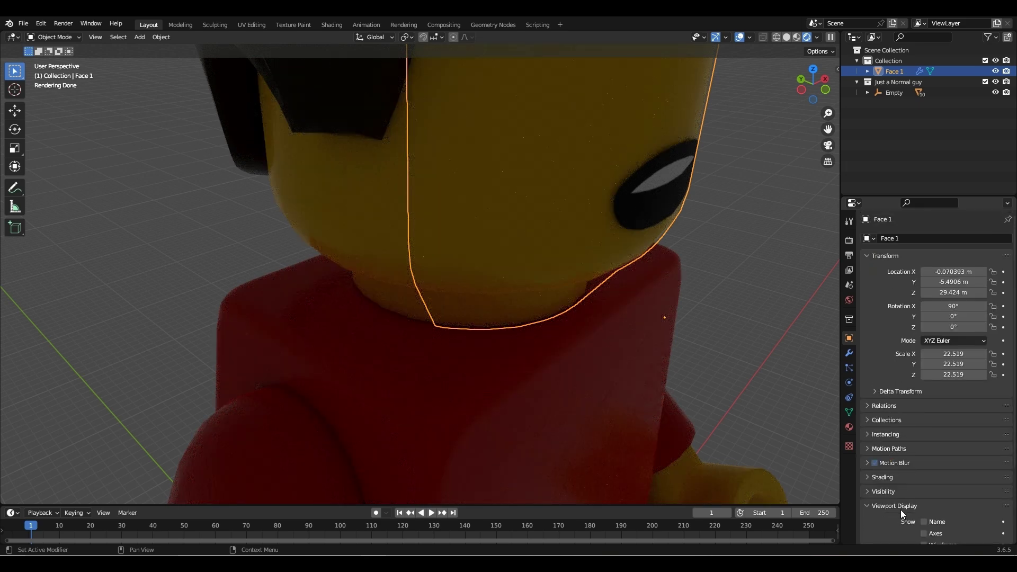
scroll(913, 466, down, 4)
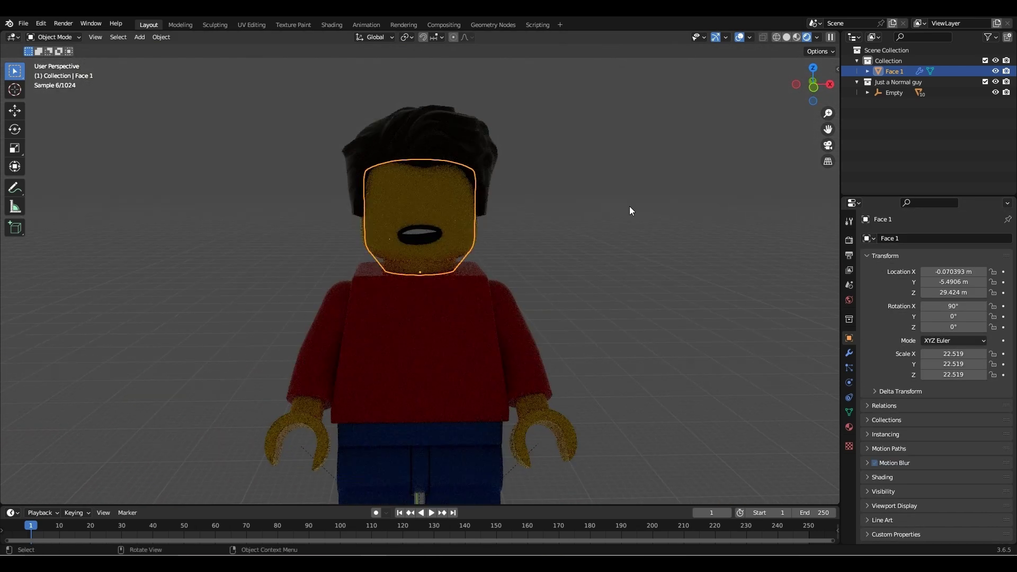
Switch the viewport back to Material Preview shading and select the mouth plane from the front of the figure.
click(627, 205)
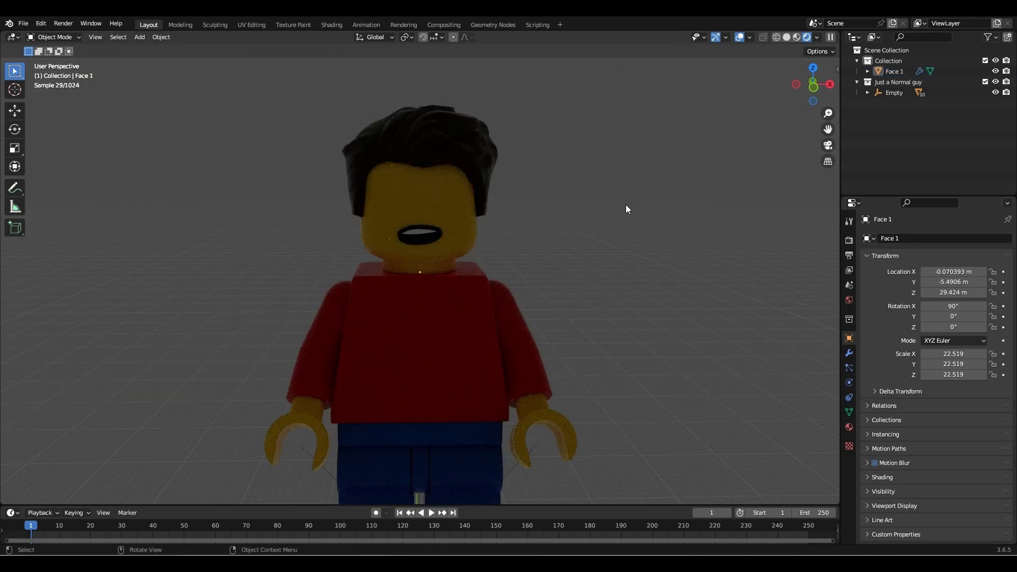
middle_drag(625, 205, 614, 193)
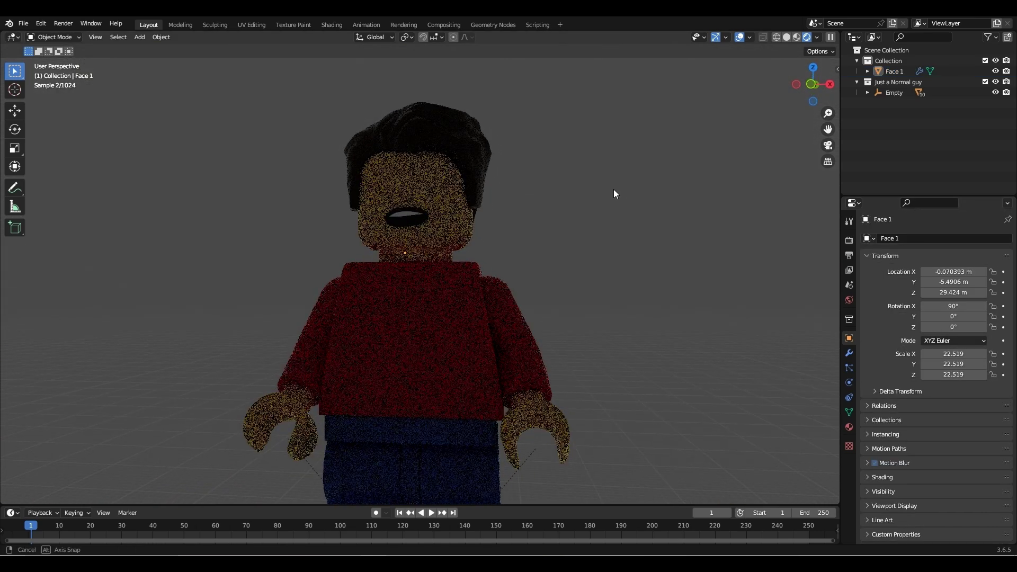
click(796, 37)
mouse_move(661, 132)
middle_down()
mouse_move(516, 247)
mouse_move(592, 221)
mouse_move(520, 219)
middle_up()
click(436, 215)
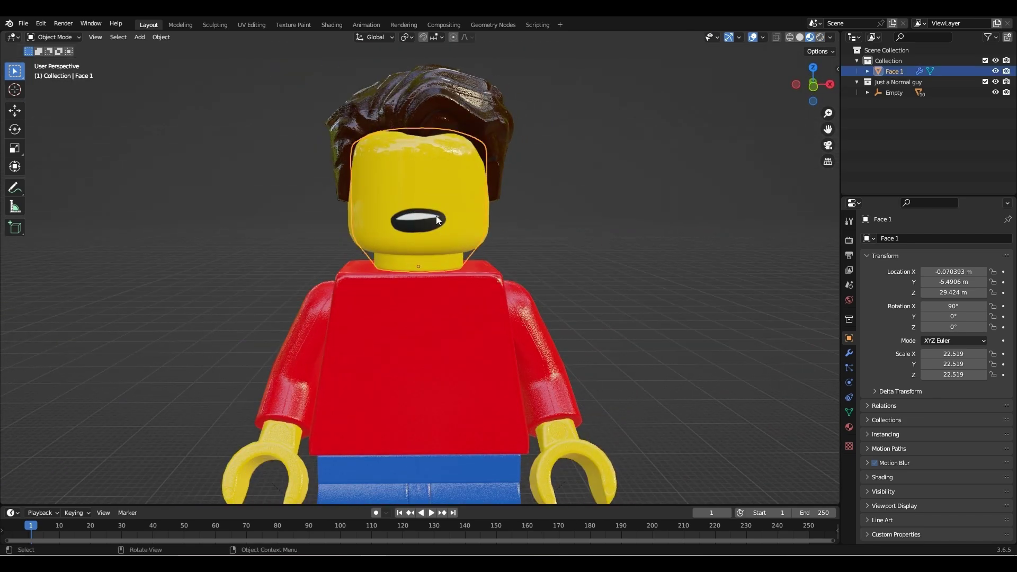
In the Shading workspace, separate the Face 1.png texture node from the shader node and set its source to Image Sequence.
click(329, 25)
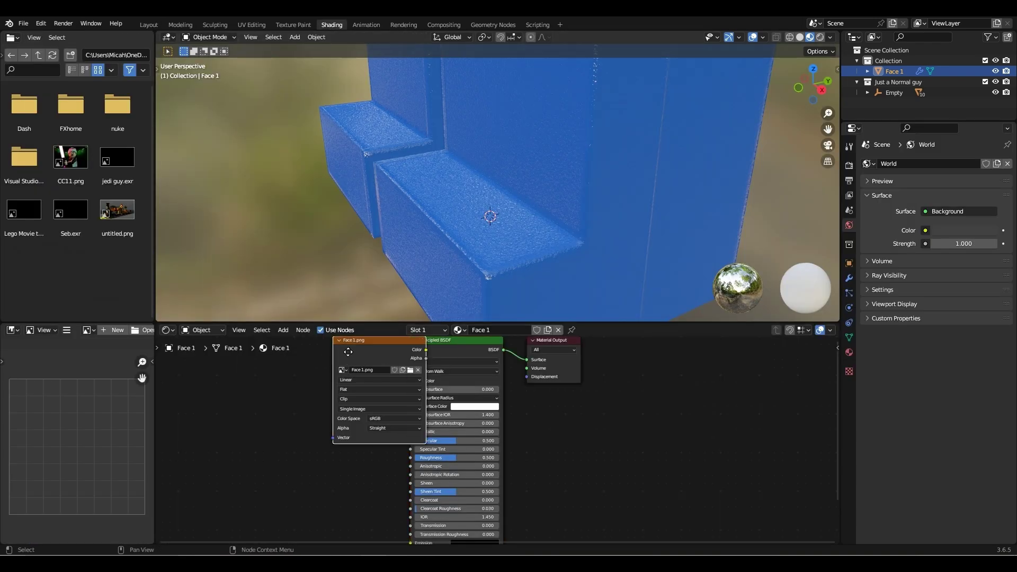
drag(360, 340, 255, 363)
middle_drag(360, 401, 571, 413)
scroll(465, 408, up, 7)
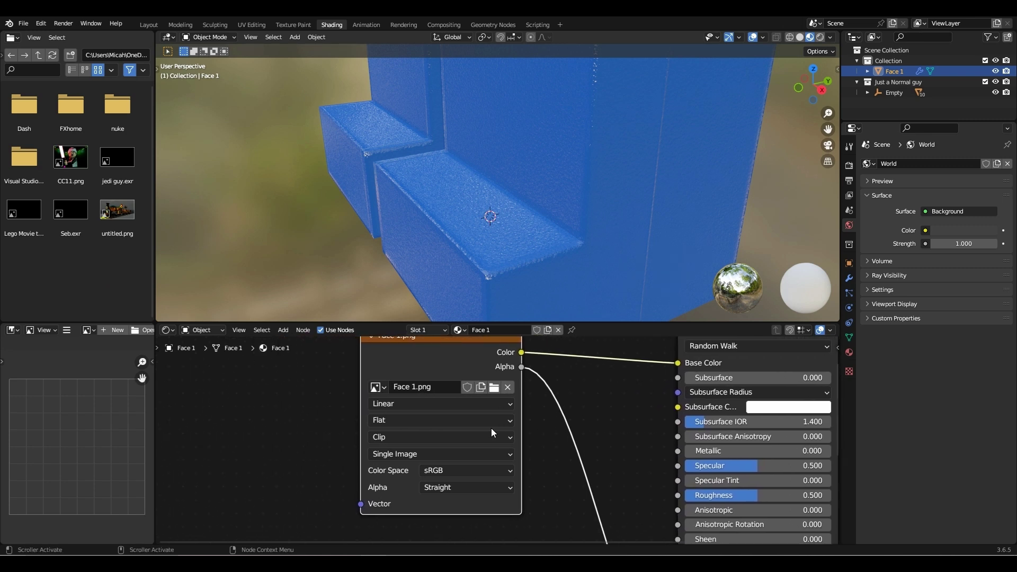
click(480, 453)
click(441, 423)
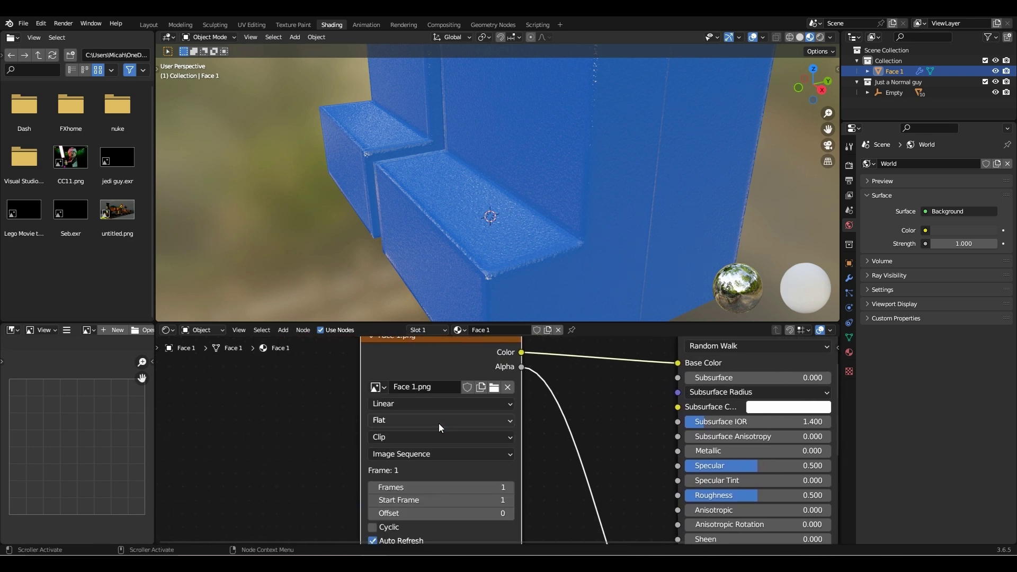
Load Face 1.png to Face 14.png from the Mouth folder into the texture node as the image sequence.
scroll(549, 493, down, 1)
middle_drag(550, 492, 520, 487)
click(465, 390)
click(463, 386)
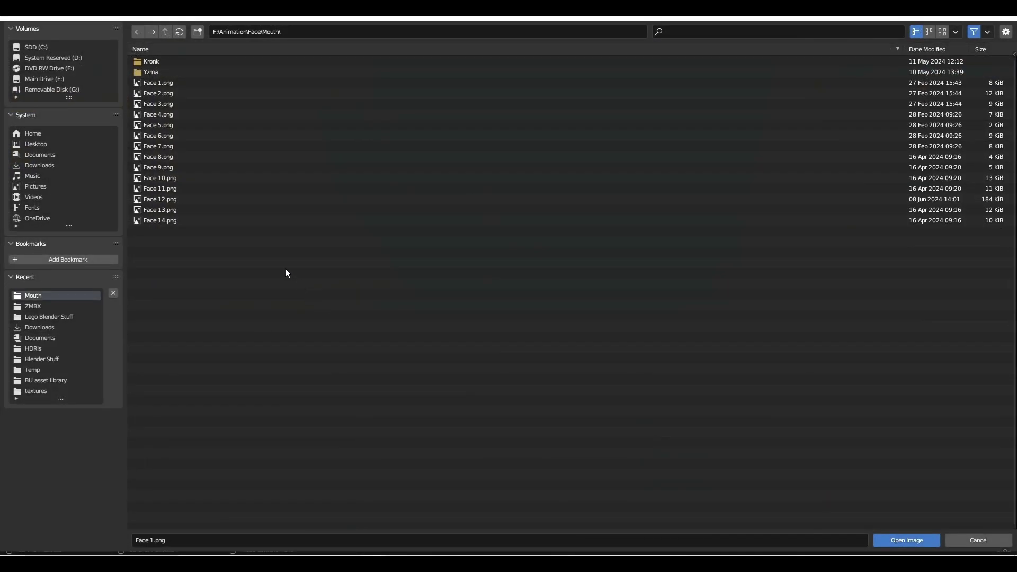
click(193, 220)
shift+click(160, 83)
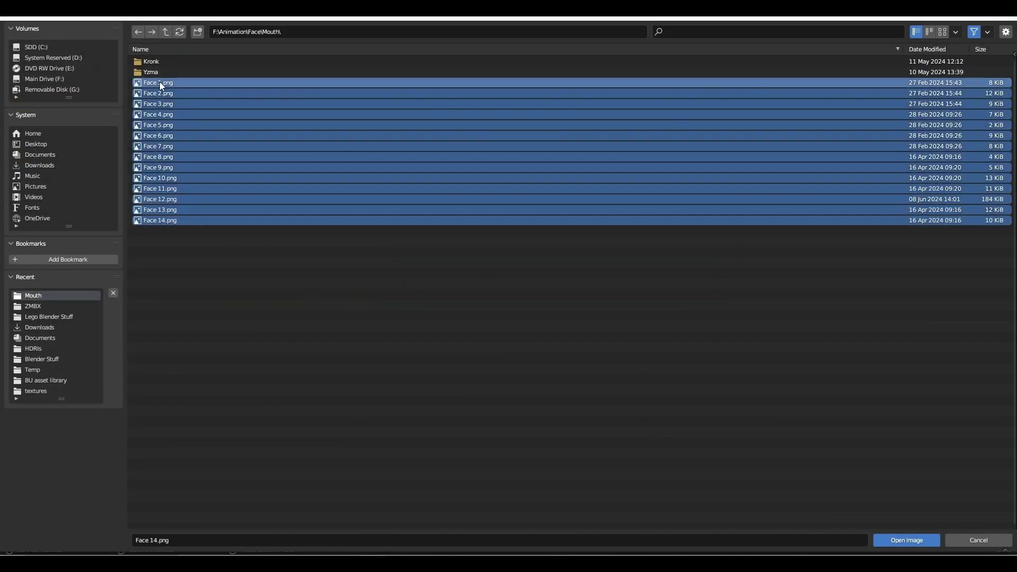
click(904, 539)
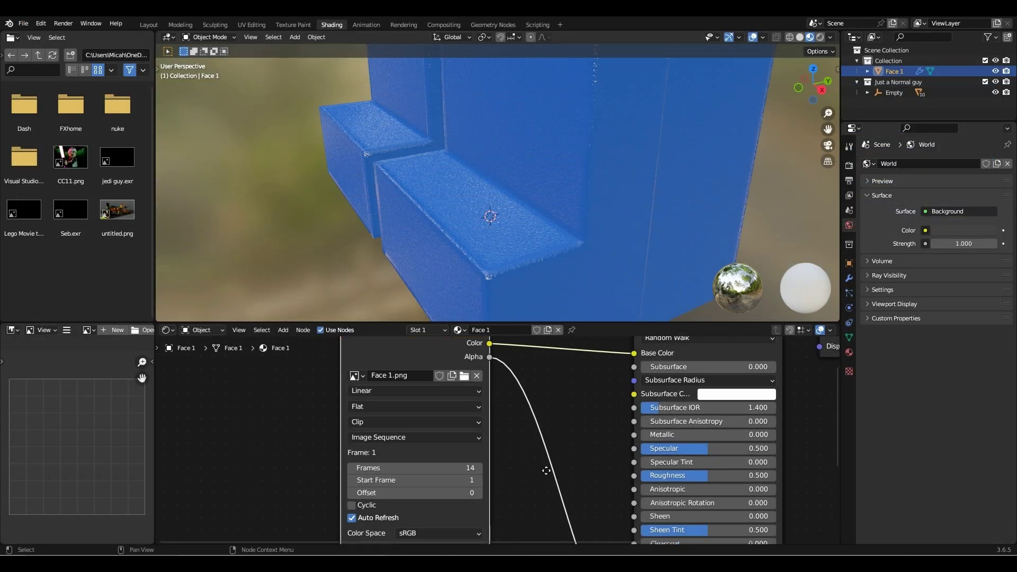
Set the mouth image sequence's Frames value to 1.
middle_drag(545, 465, 480, 451)
click(440, 444)
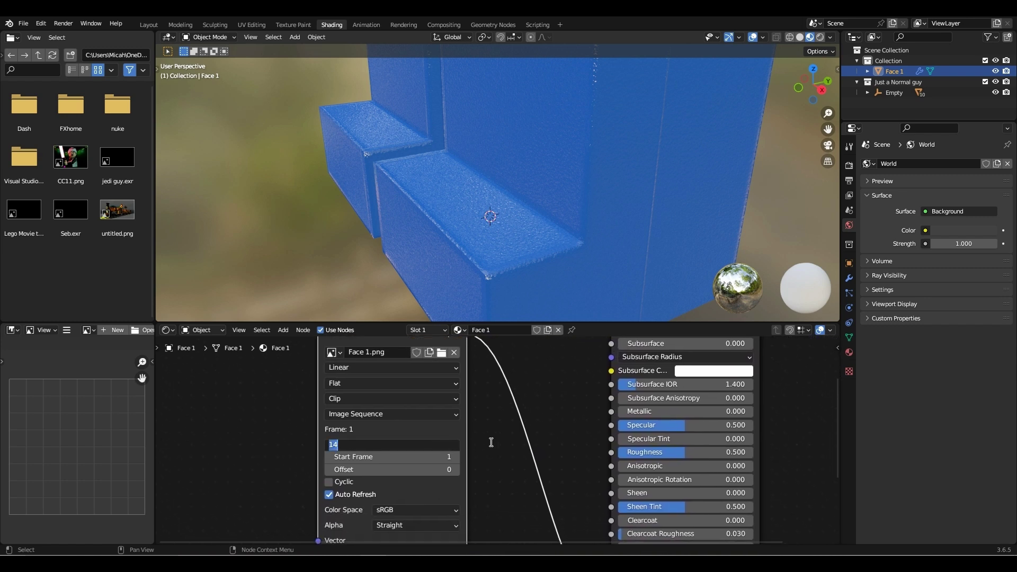
key(Return)
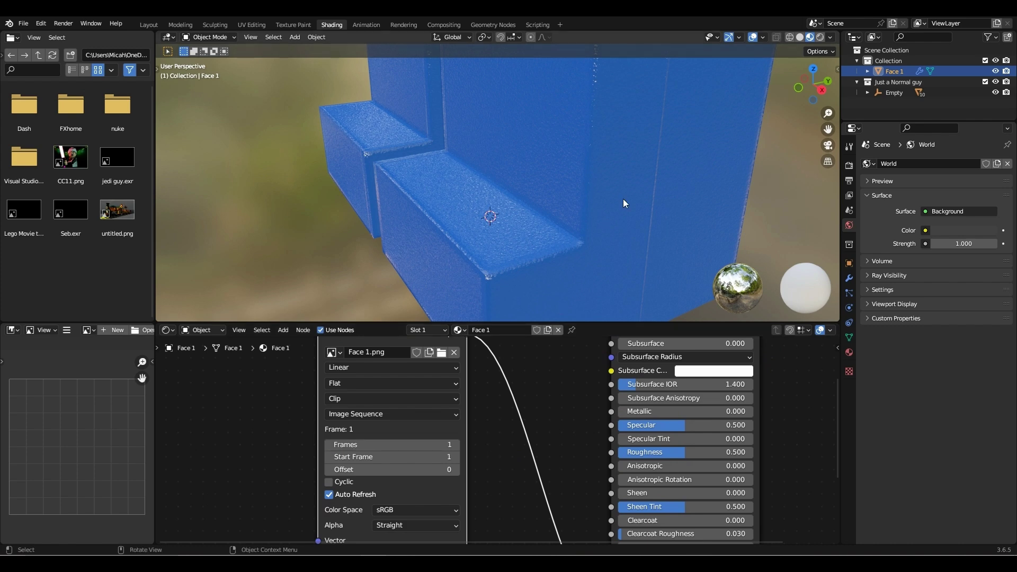
Bring the minifigure's head into view and raise the image sequence Offset to 6 to cycle through the mouth images.
scroll(623, 204, down, 6)
drag(828, 130, 833, 264)
middle_drag(577, 133, 694, 113)
drag(828, 129, 727, 209)
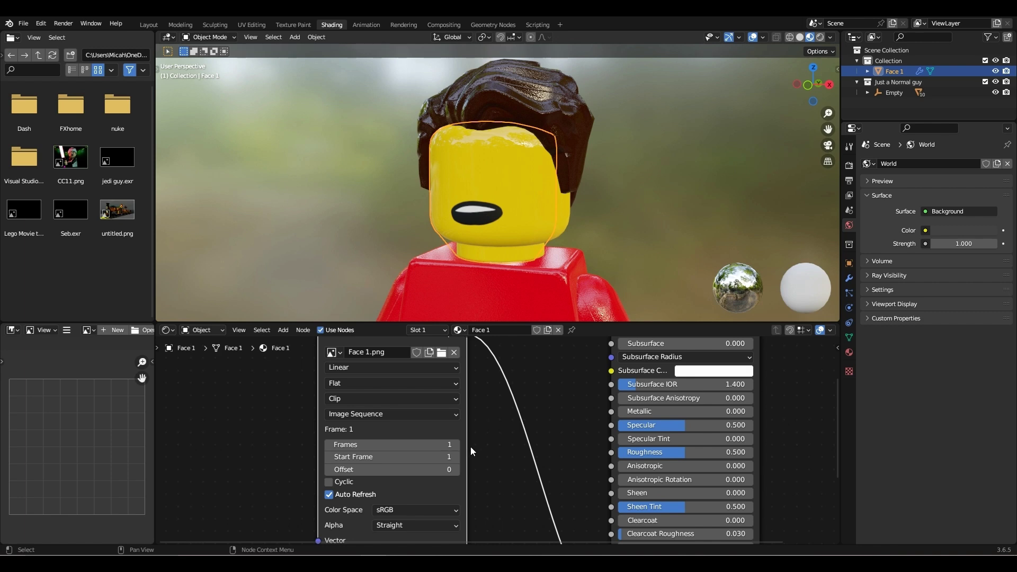
click(456, 471)
click(457, 471)
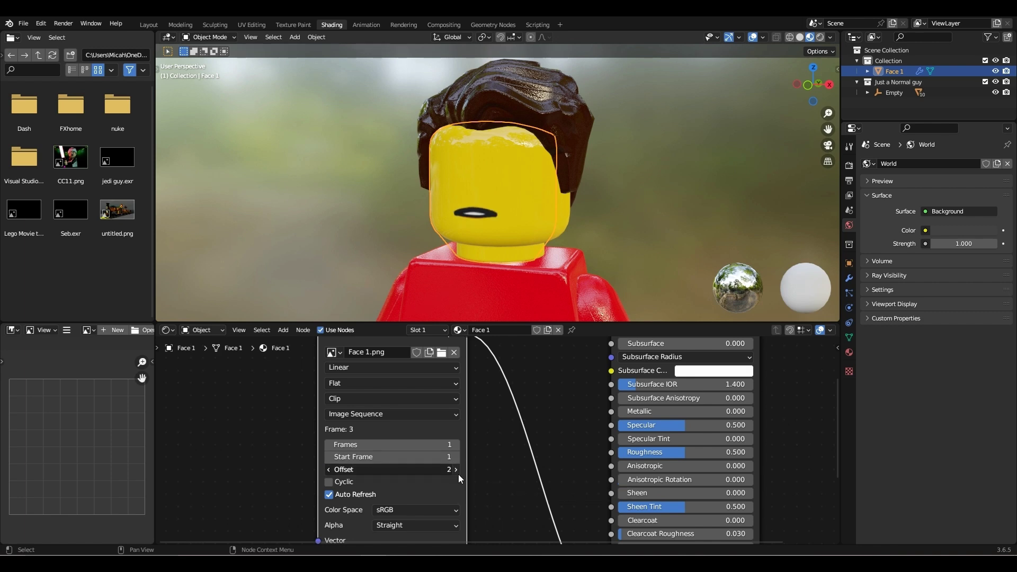
click(459, 474)
click(458, 474)
click(459, 474)
click(459, 474)
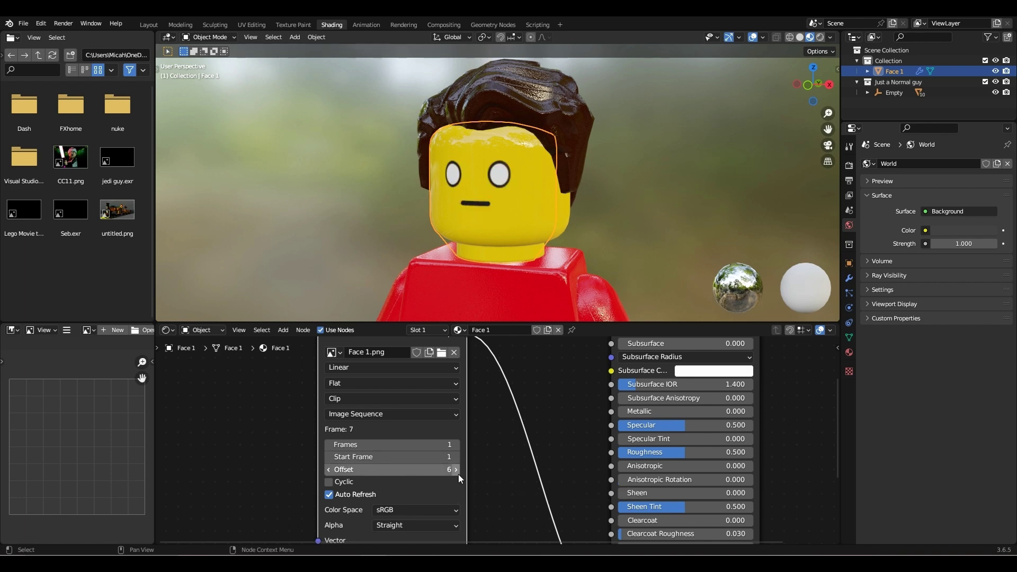
In the Layout workspace, duplicate the mouth plane and move the copy upward and sideways to about X 2.82 m, near the eye area.
click(148, 25)
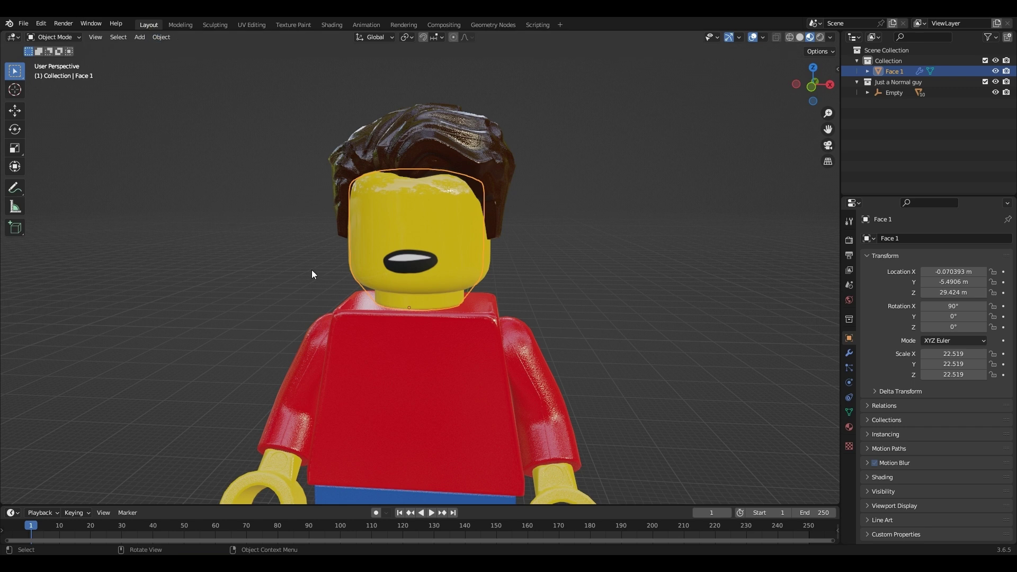
key(shift+d)
key(z)
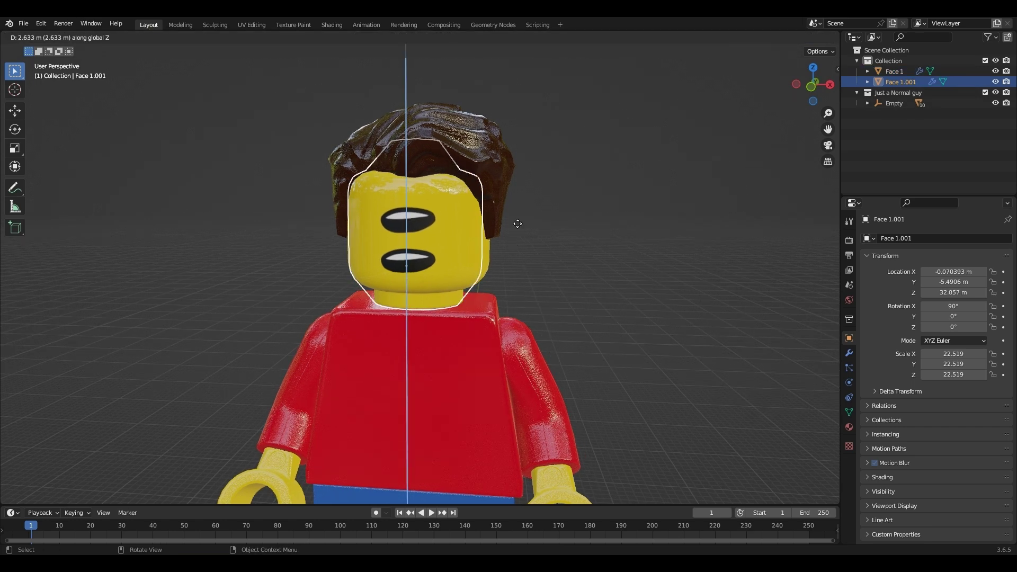
key(x)
click(561, 232)
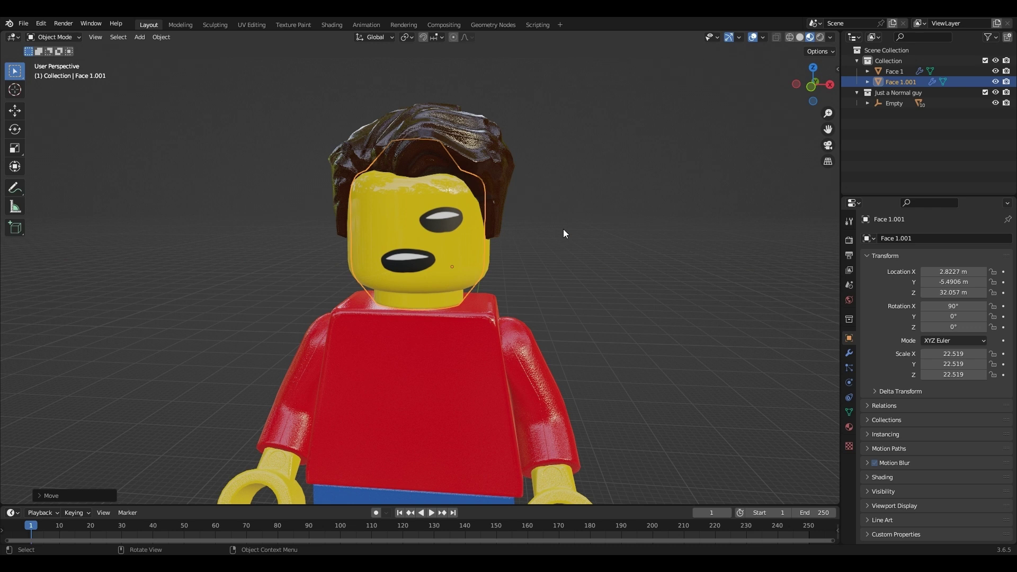
middle_drag(564, 234, 574, 227)
key(g)
key(z)
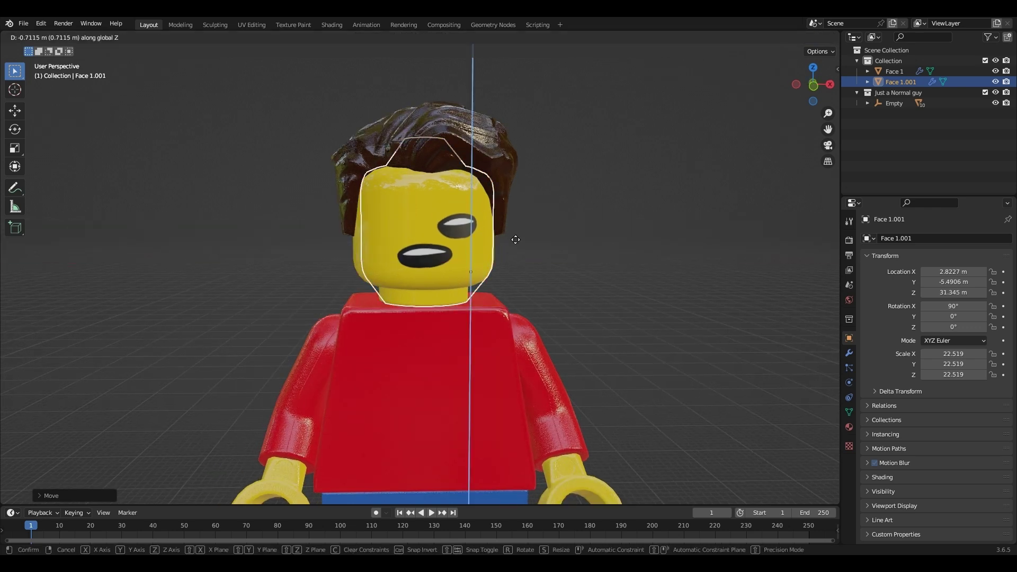
click(517, 233)
Give the duplicated plane its own separate copy of the Face 1 material and expand its Base Color image settings.
click(848, 427)
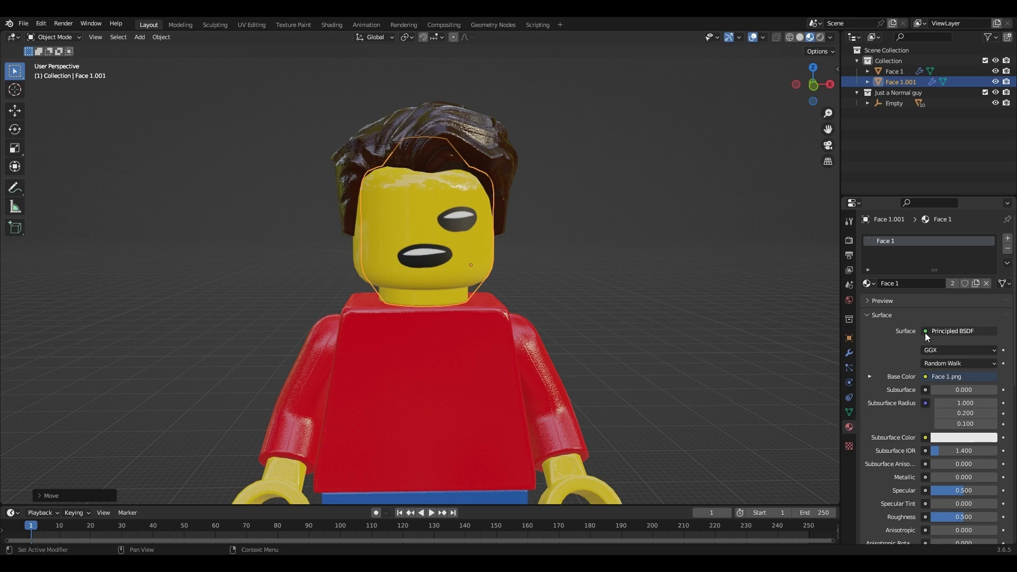
drag(840, 301, 789, 300)
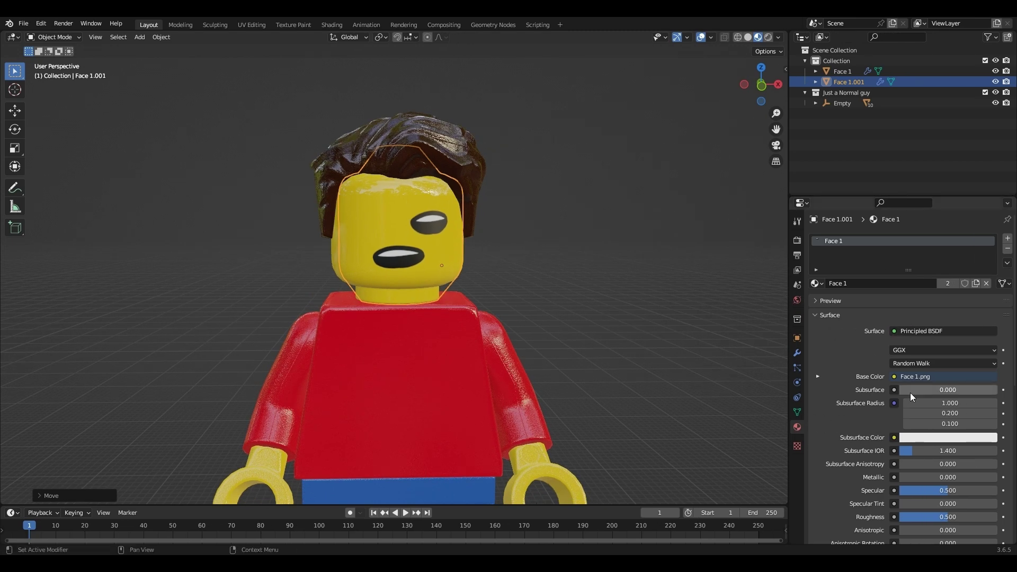
scroll(902, 389, down, 1)
click(816, 355)
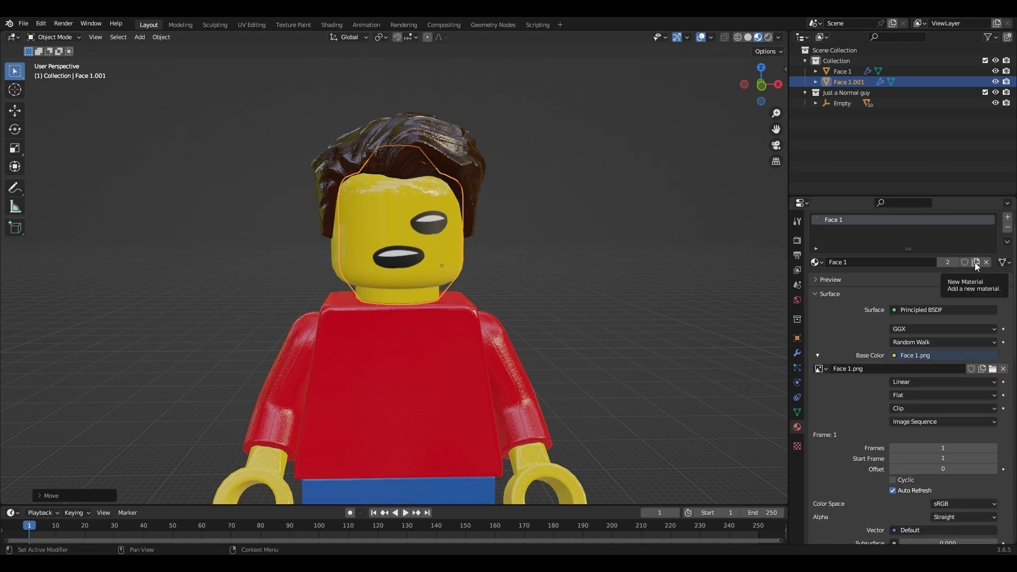
click(976, 263)
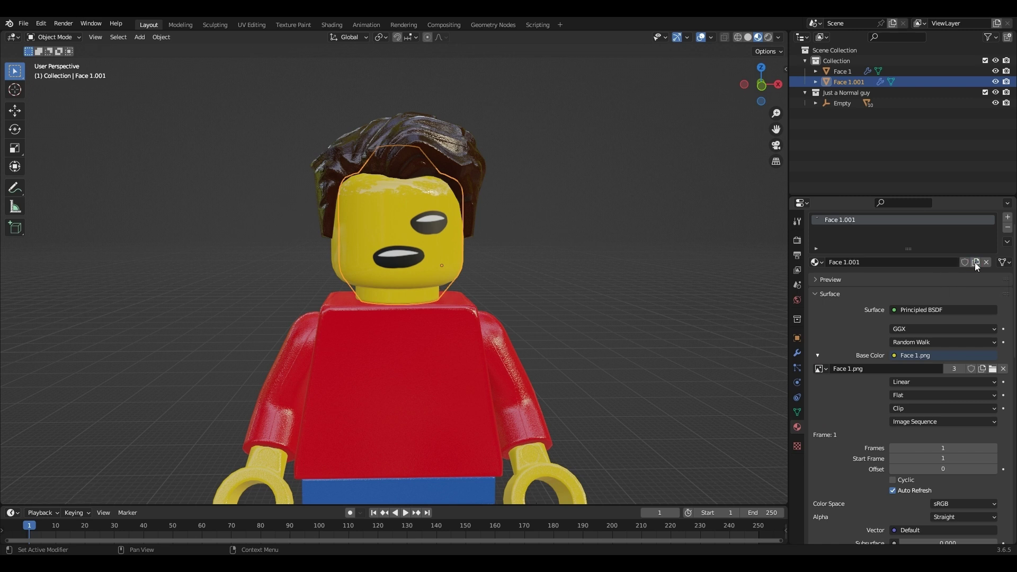
scroll(973, 255, up, 1)
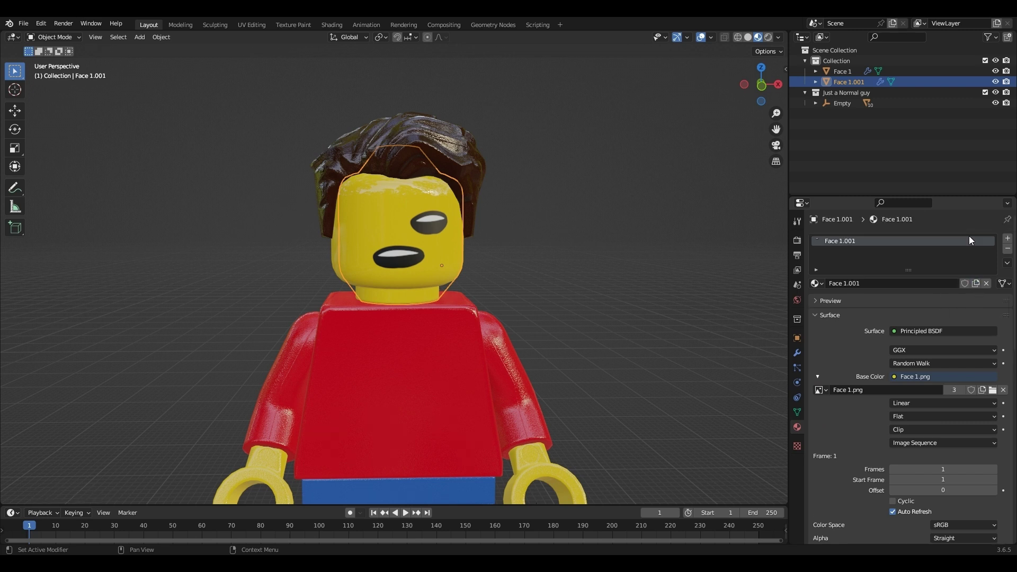
Replace the duplicated plane's Base Color image with the sequence Eyes 1.png to Eyes 5.png from the Eyes folder.
scroll(967, 246, down, 2)
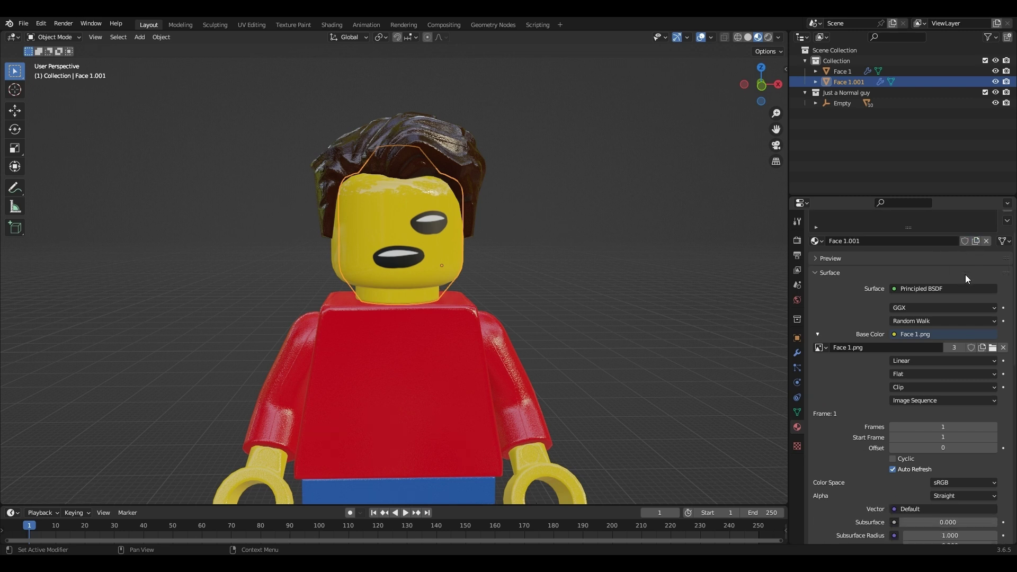
click(992, 348)
click(166, 32)
double_click(169, 62)
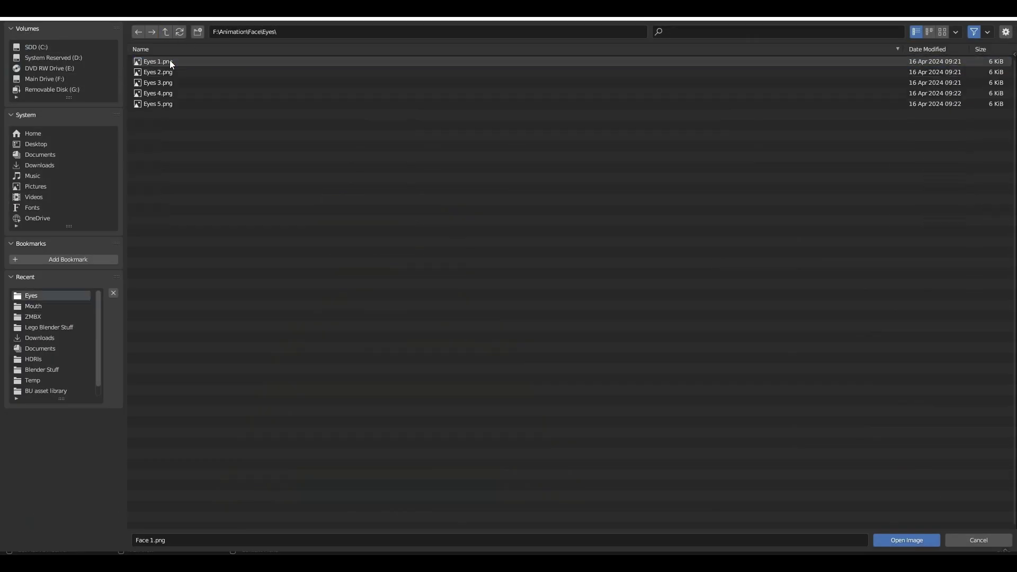
click(180, 61)
shift+click(172, 104)
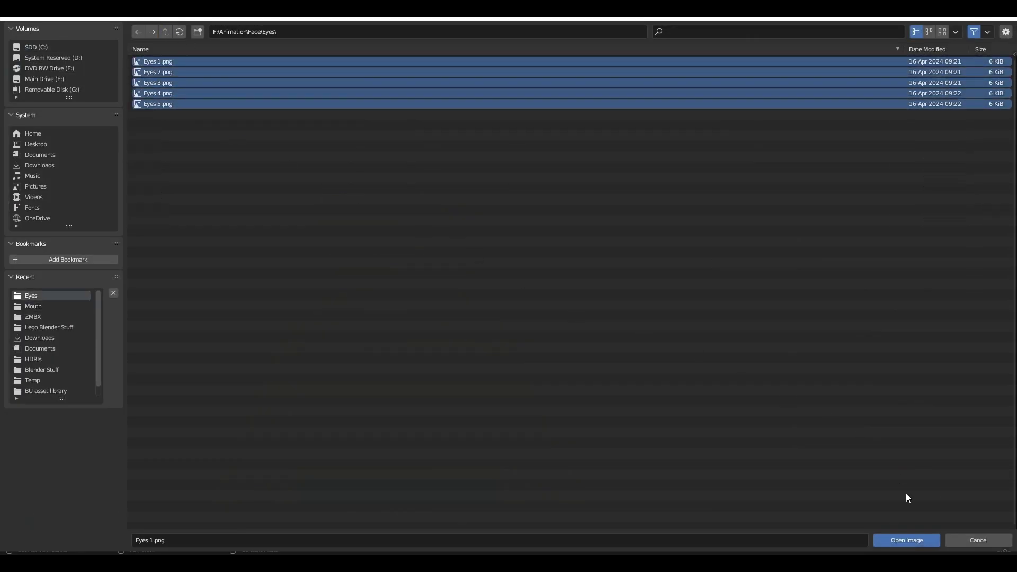
click(916, 539)
Move the eyes plane about 3.7 m onto the face above the mouth, adjust its scale along X, and refine its position.
key(g)
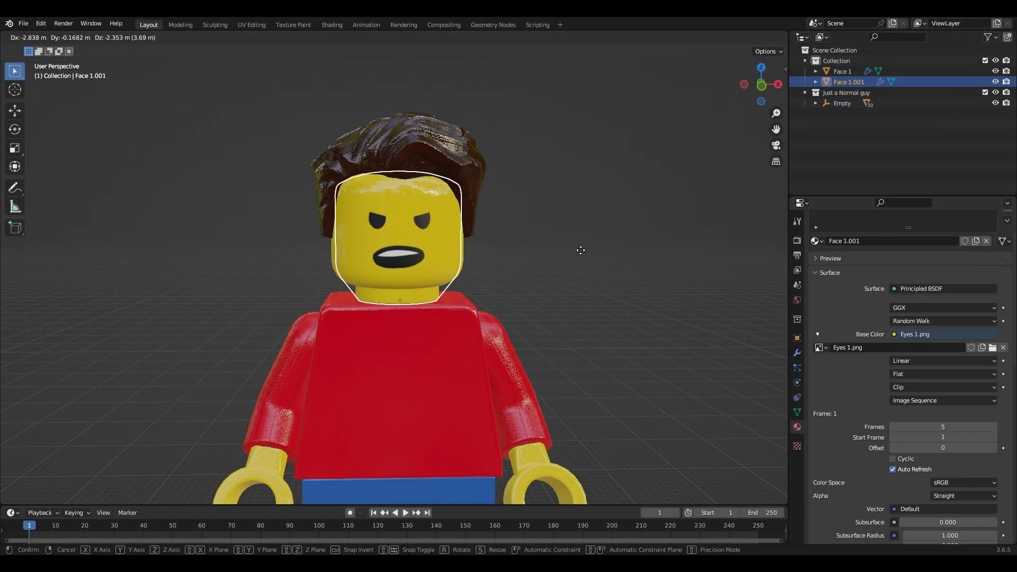
click(581, 254)
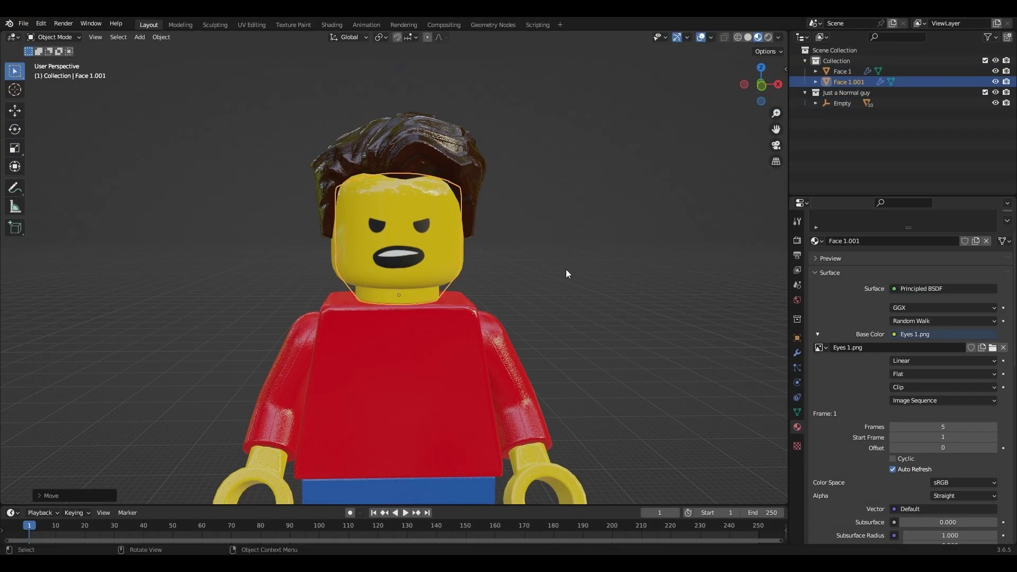
key(s)
key(x)
key(x)
key(x)
key(g)
click(572, 270)
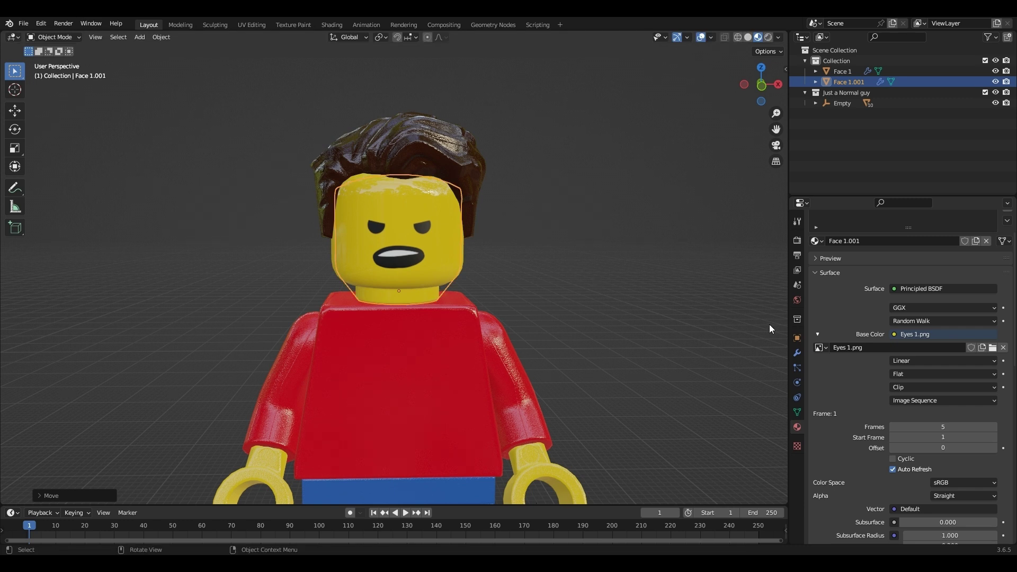
Raise the Eyes 1.png image sequence Offset to 2 to switch to the round eyes.
scroll(907, 345, down, 2)
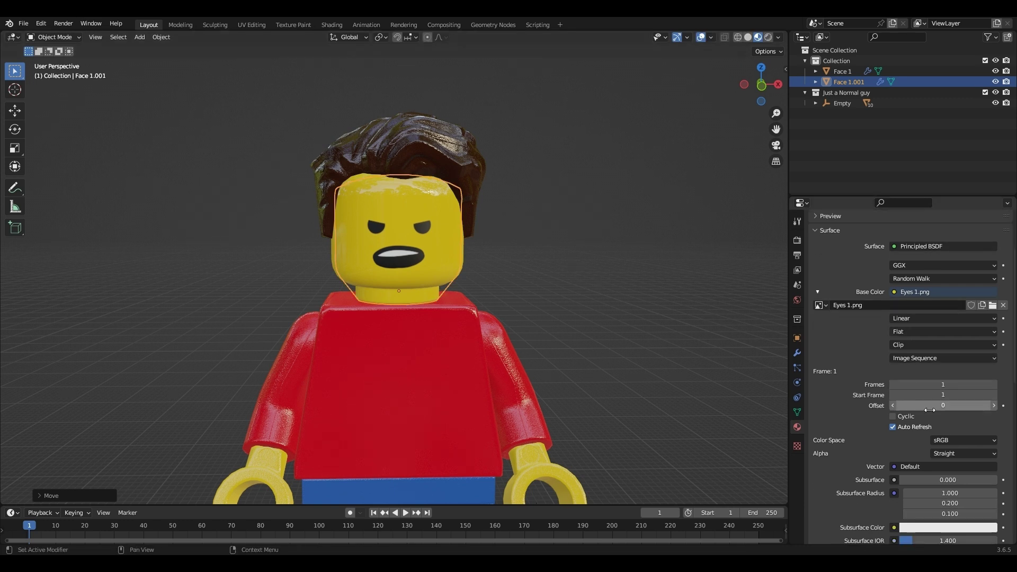
click(993, 405)
click(993, 406)
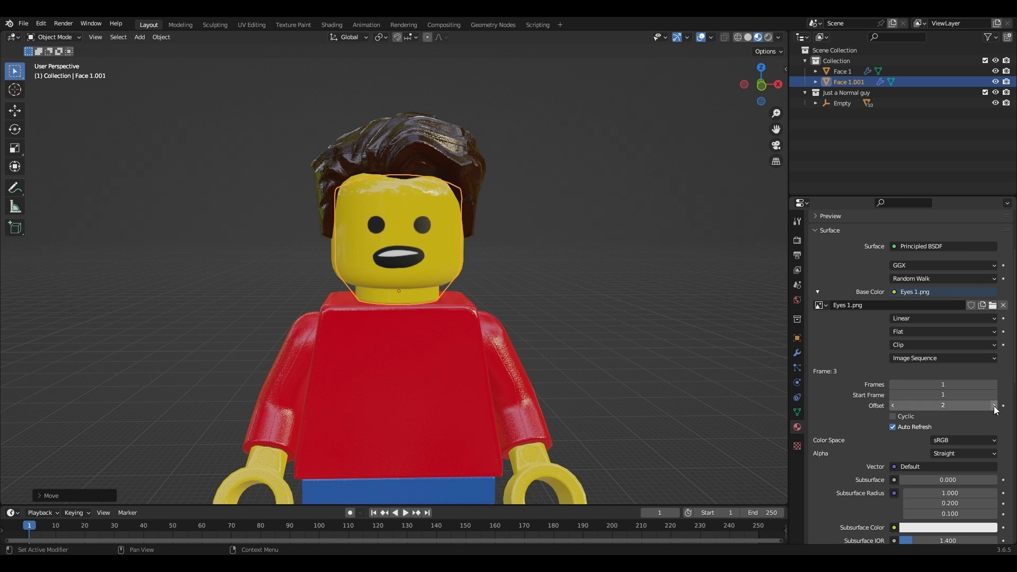
Scale and reposition the eyes plane so the round eyes sit evenly spaced just above the mouth.
key(g)
click(610, 248)
key(s)
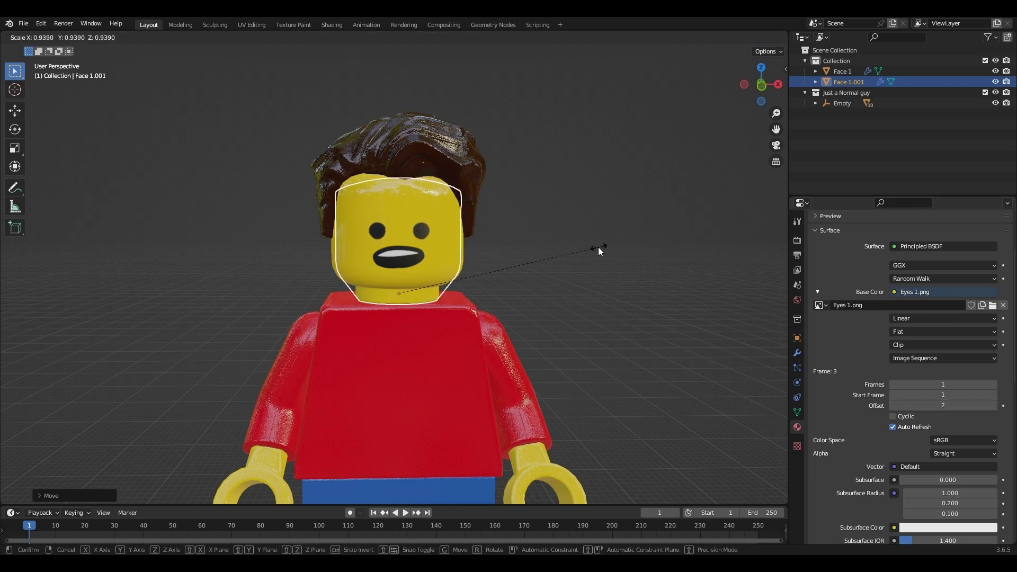
click(591, 241)
key(g)
click(590, 239)
scroll(633, 259, up, 4)
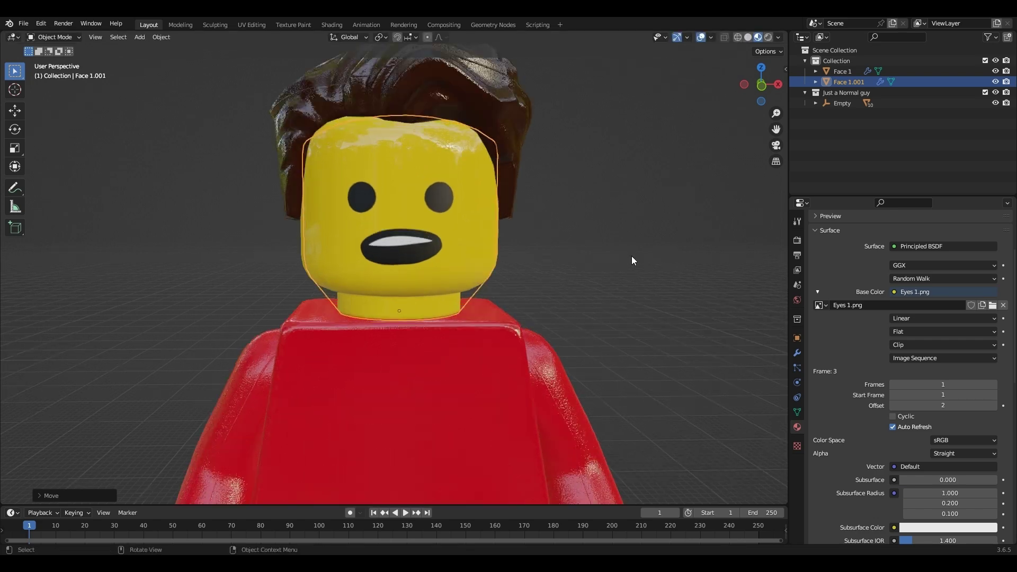
key(s)
click(602, 204)
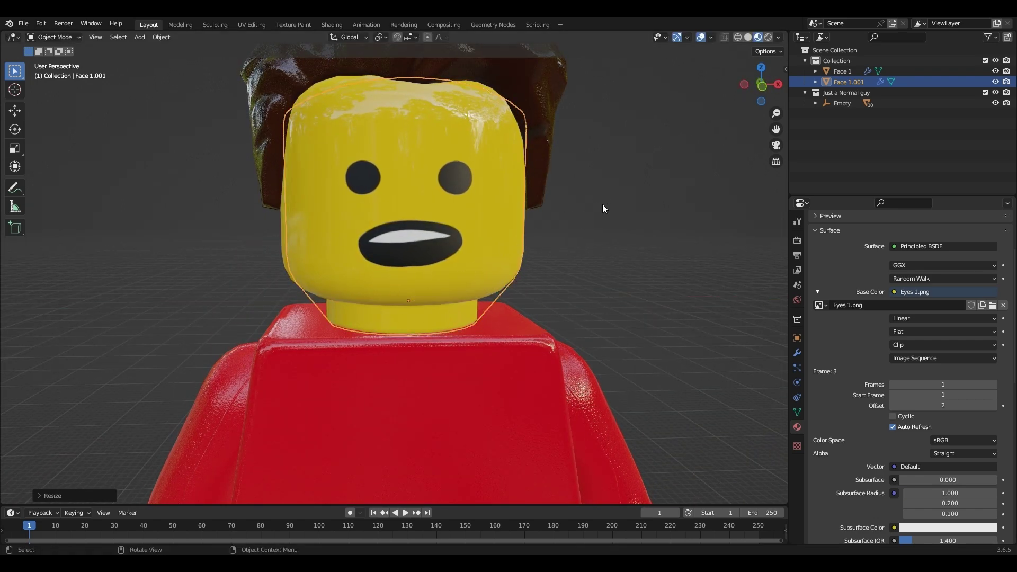
key(g)
key(z)
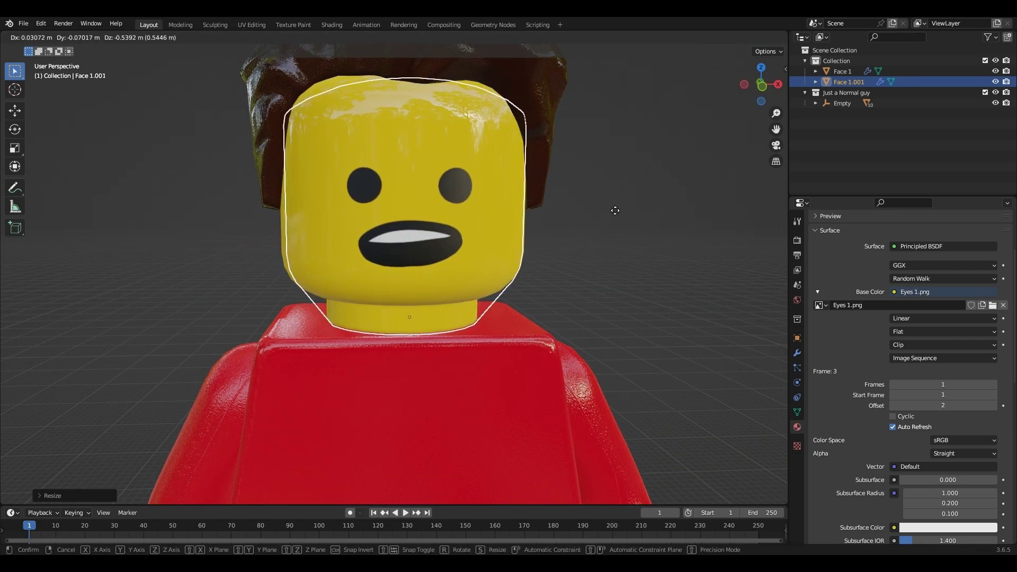
click(601, 227)
scroll(533, 316, down, 5)
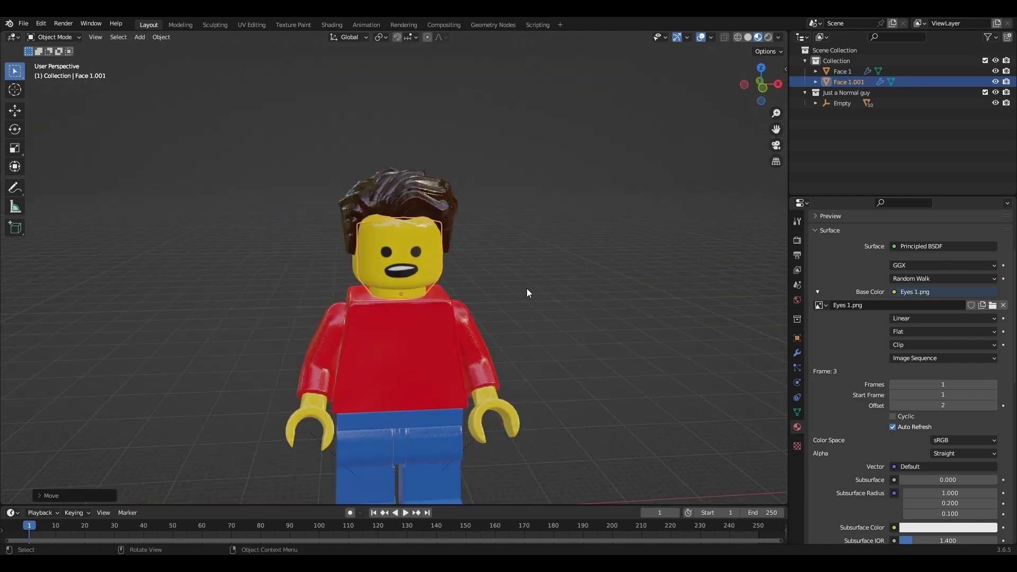
Duplicate the eyes plane in place and replace the copy's Base Color image with the sequence Pupil 1.png to Pupil 3.png from the Pupils folder.
key(shift+d)
right_click(510, 261)
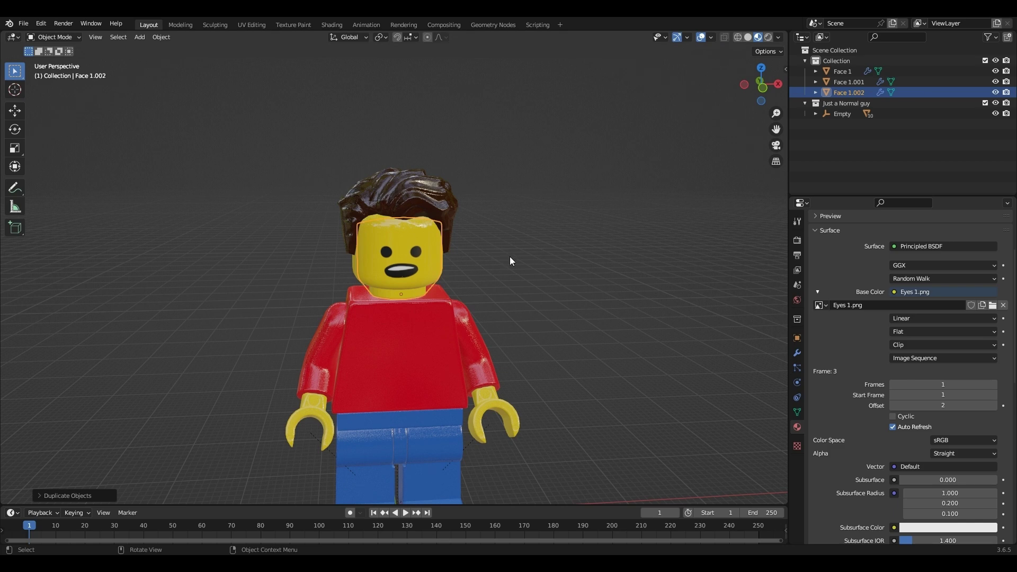
scroll(971, 360, down, 1)
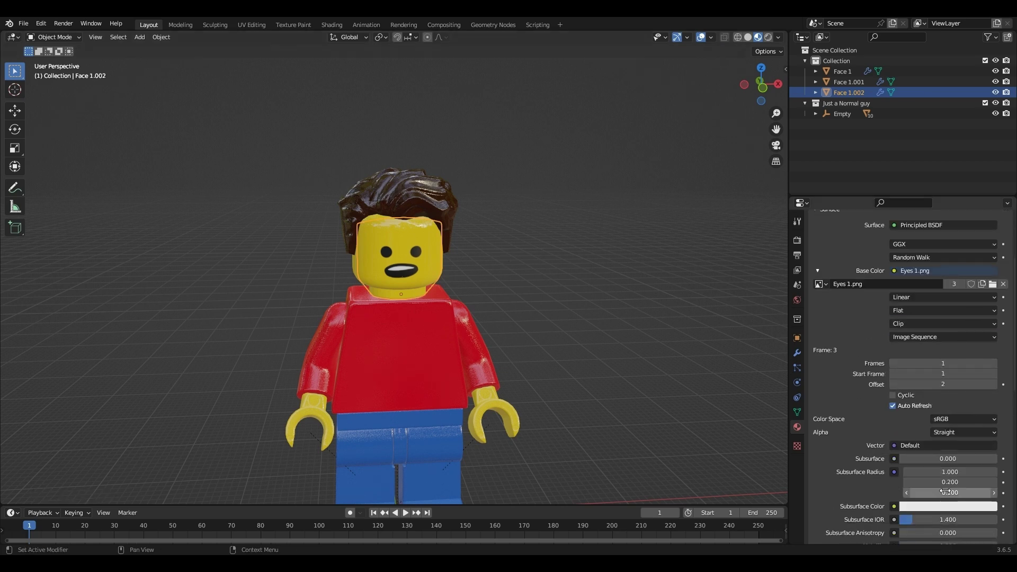
click(992, 285)
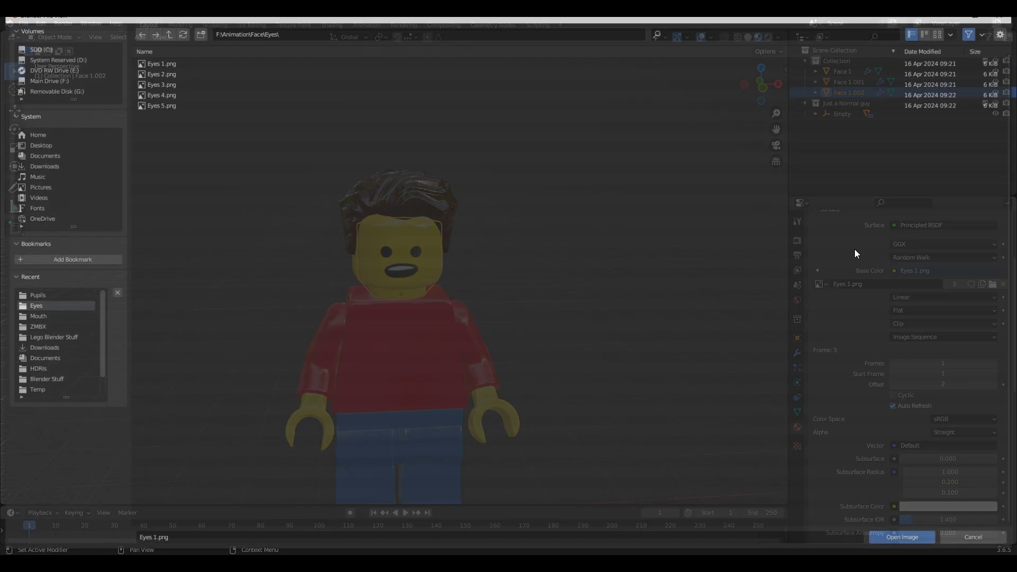
click(166, 31)
double_click(160, 81)
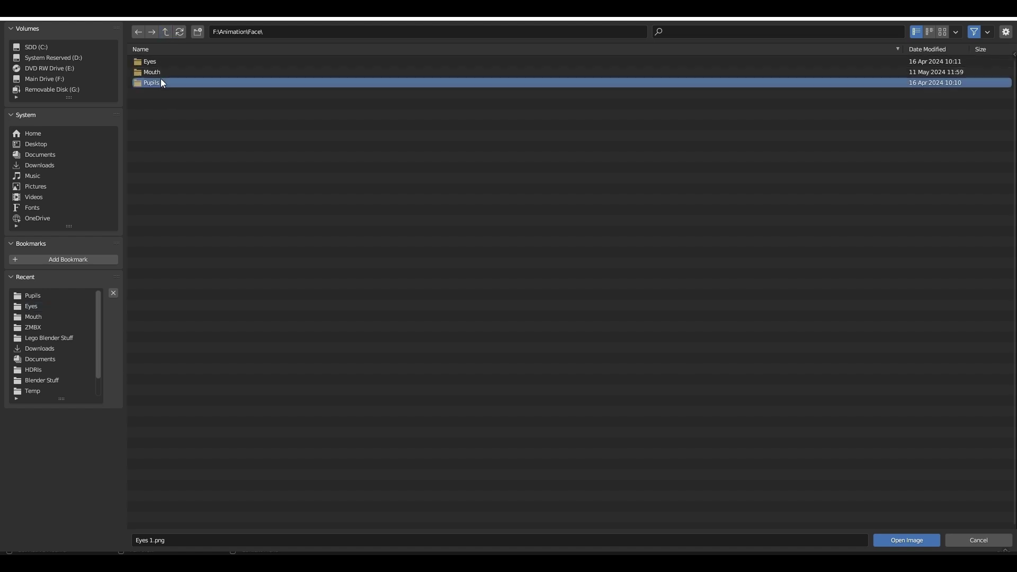
click(167, 62)
shift+click(163, 82)
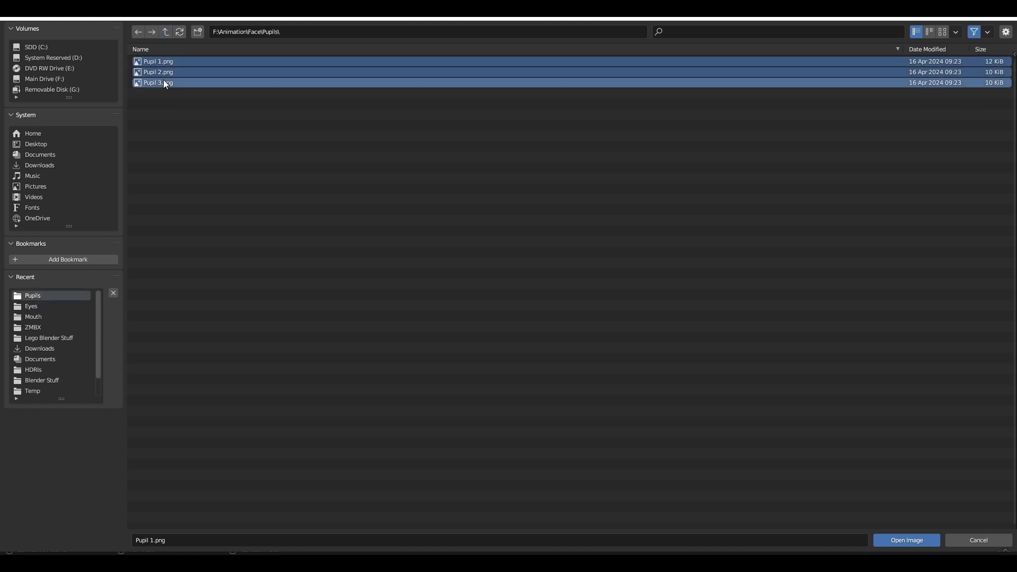
click(908, 540)
Shrink the pupil plane, move it up over the eye on the +X side, and adjust its scale along X.
key(s)
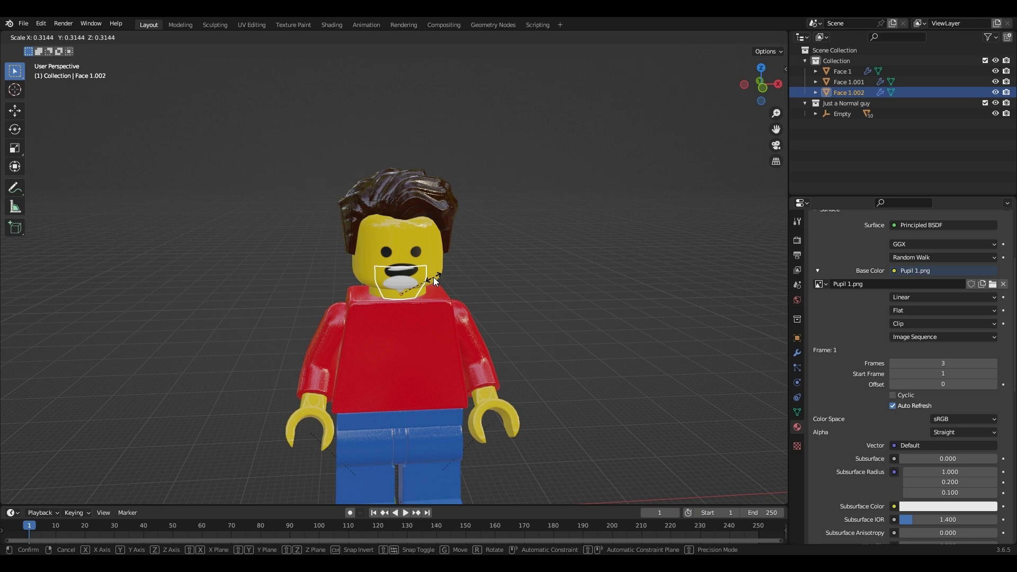
click(415, 282)
key(g)
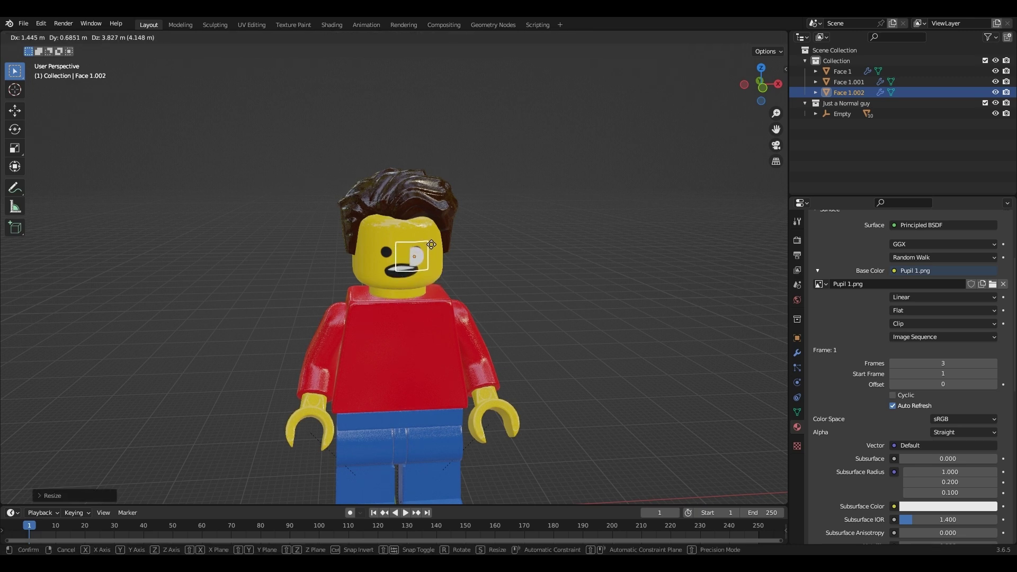
click(416, 254)
key(s)
click(451, 264)
scroll(459, 267, up, 9)
key(s)
key(x)
click(564, 203)
key(g)
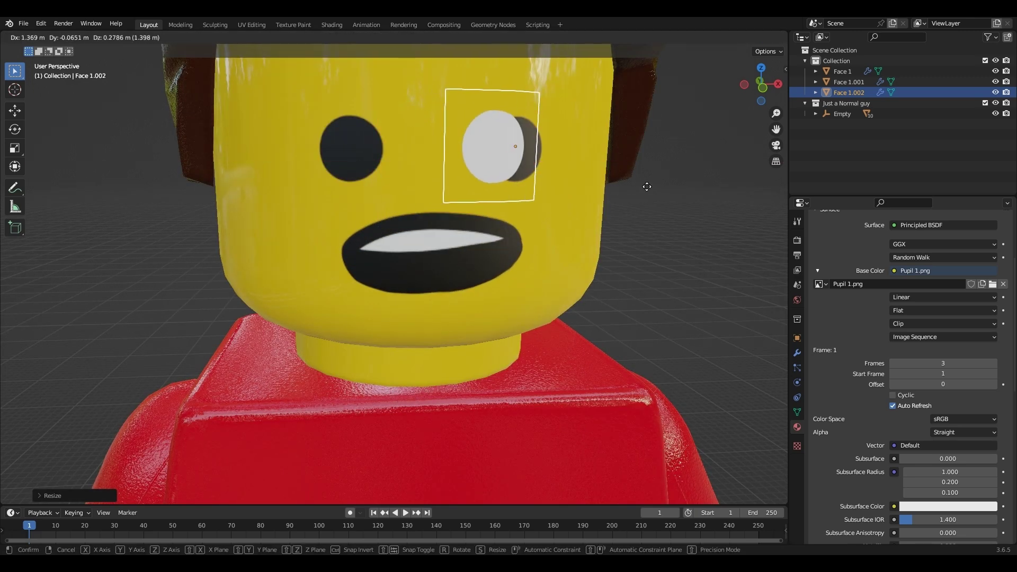
click(647, 186)
Fine-tune the pupil plane's size, X width and position so the white highlight sits inside the upper part of the eye.
key(s)
middle_drag(607, 175, 636, 179)
key(g)
key(x)
click(590, 184)
key(g)
click(588, 178)
key(s)
key(x)
click(611, 179)
click(491, 161)
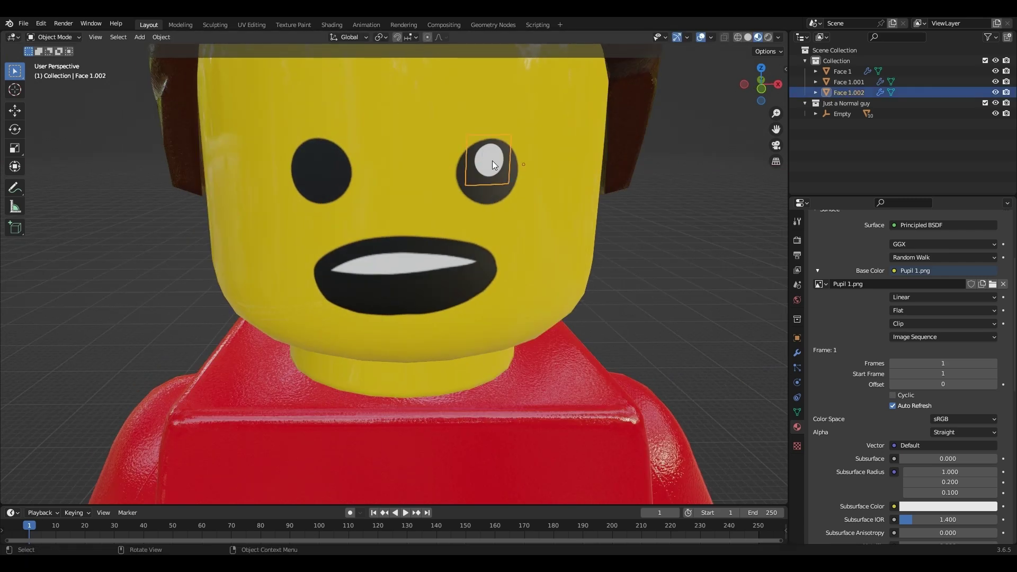
Duplicate the pupil plane along the global X axis and place the copy over the other eye.
key(shift+d)
key(x)
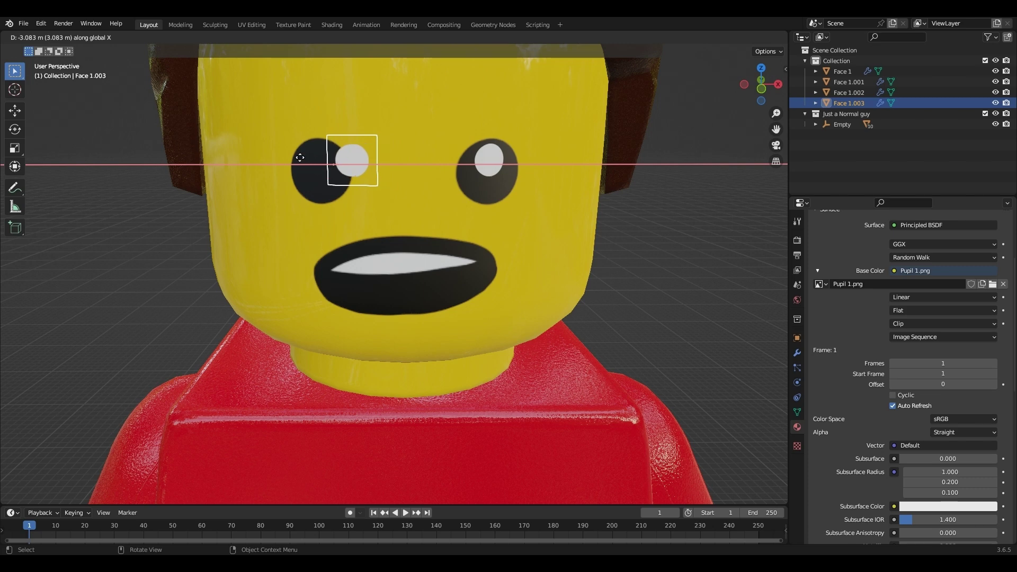
click(253, 159)
scroll(602, 240, down, 7)
click(602, 240)
middle_drag(602, 240, 595, 215)
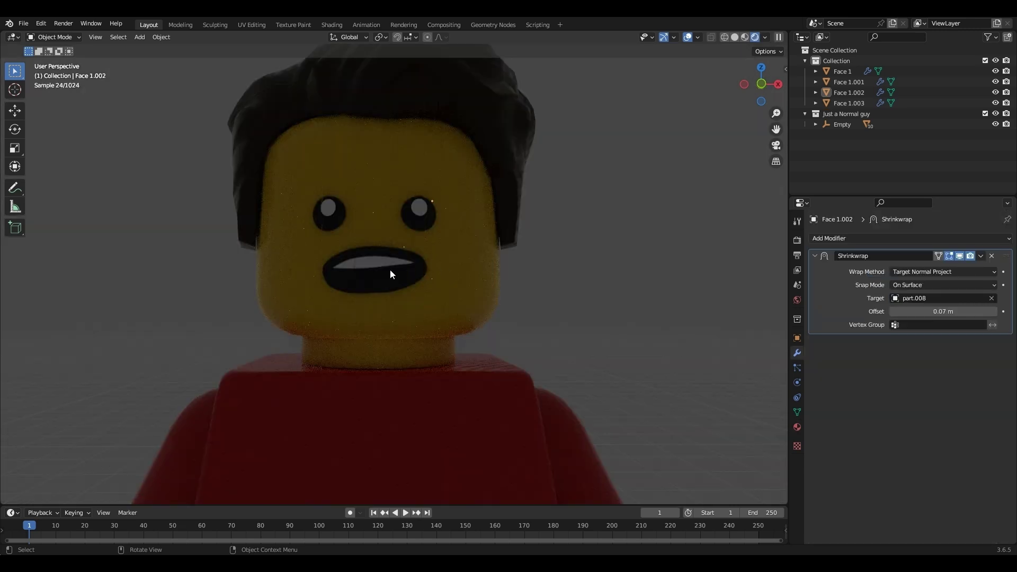
Adjust the Shrinkwrap Offset of the overlapping face planes, using 0.06 m for the eyes plane and 0.07 m for the mouth plane.
click(390, 272)
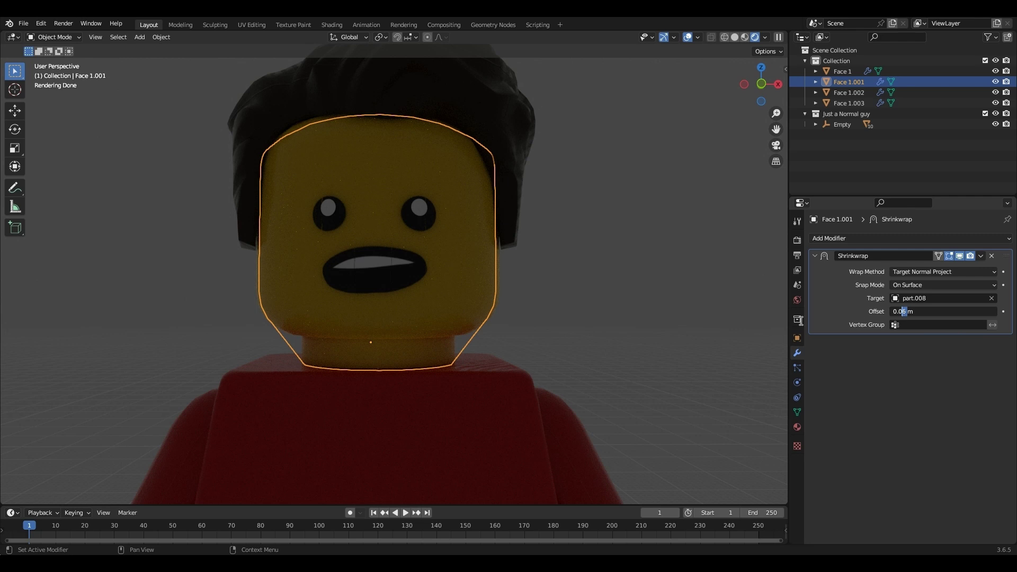
text(7)
key(Return)
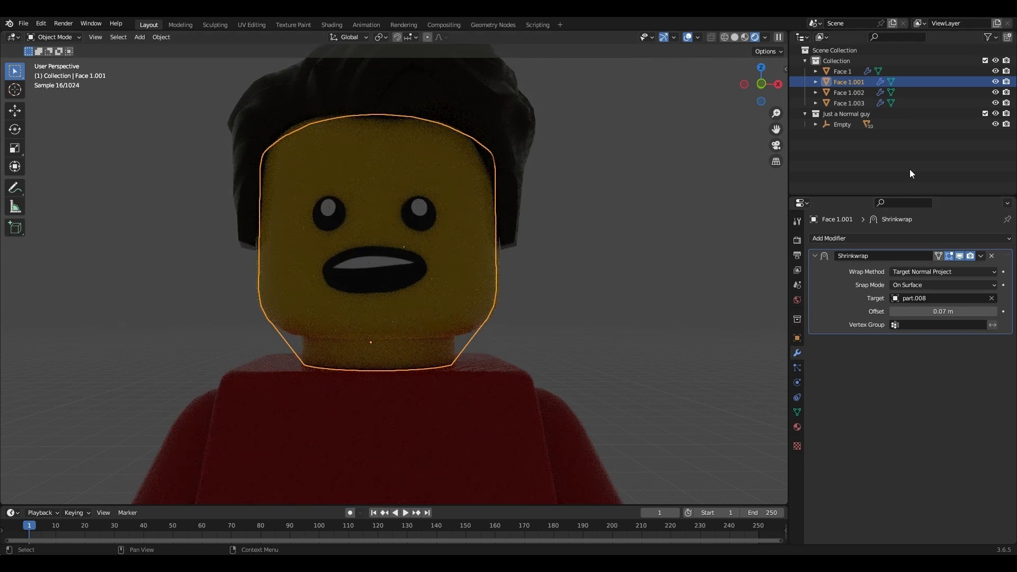
click(852, 73)
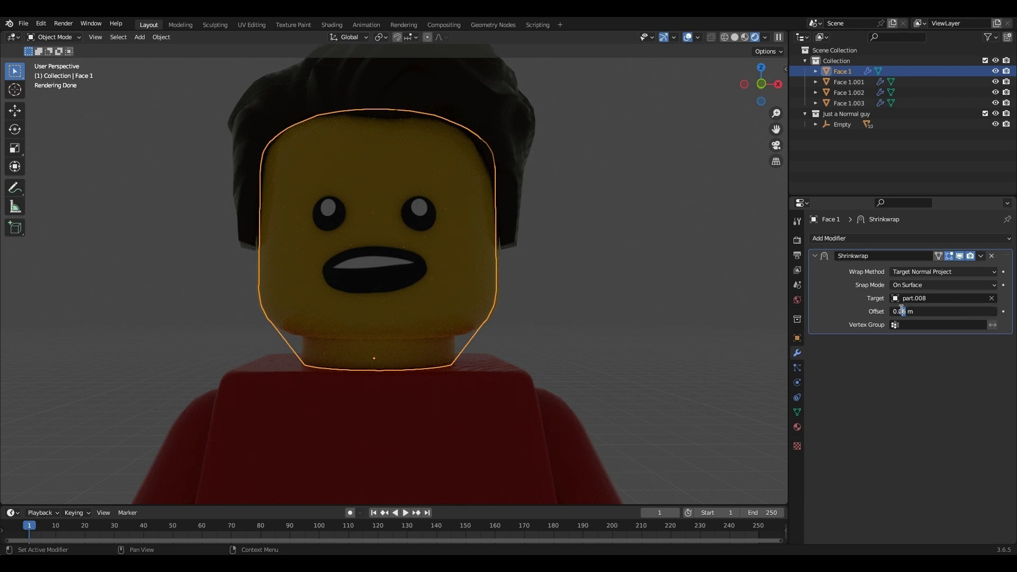
key(Return)
click(850, 82)
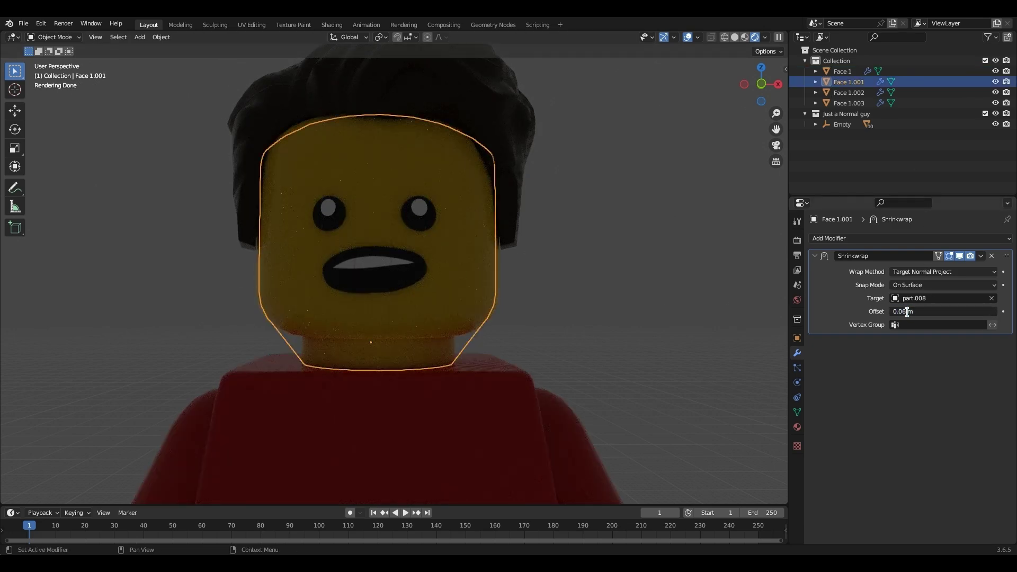
click(842, 71)
scroll(601, 253, up, 2)
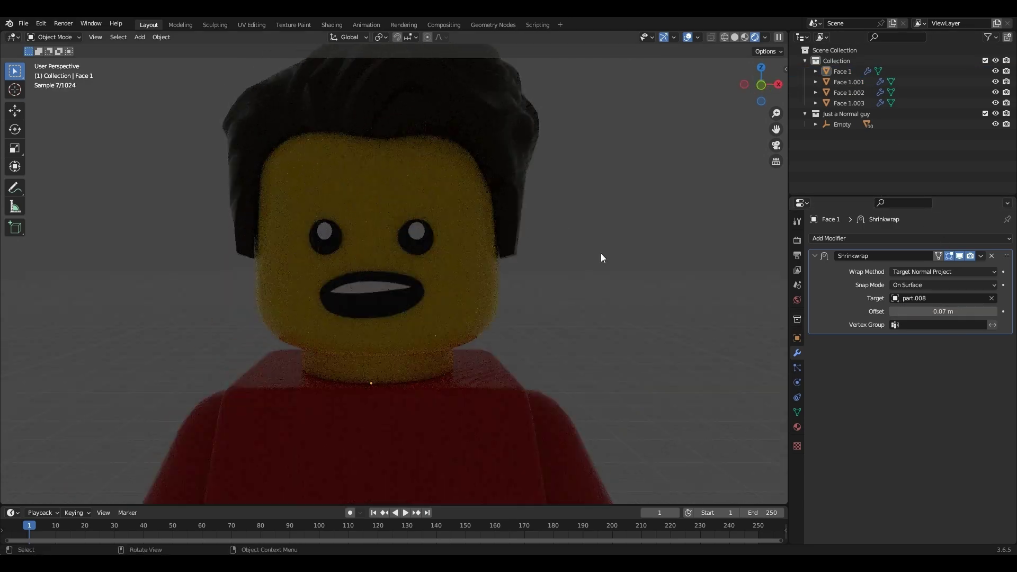
middle_drag(600, 253, 558, 279)
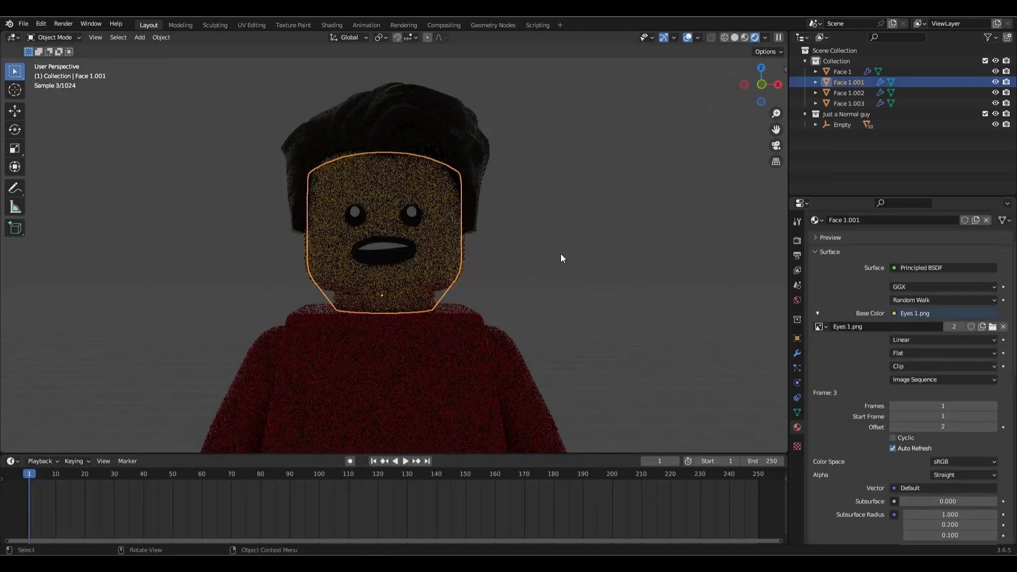
Select the mouth plane, keyframe its image sequence Offset at frame 1, and try other mouth images up to Offset 4.
click(394, 256)
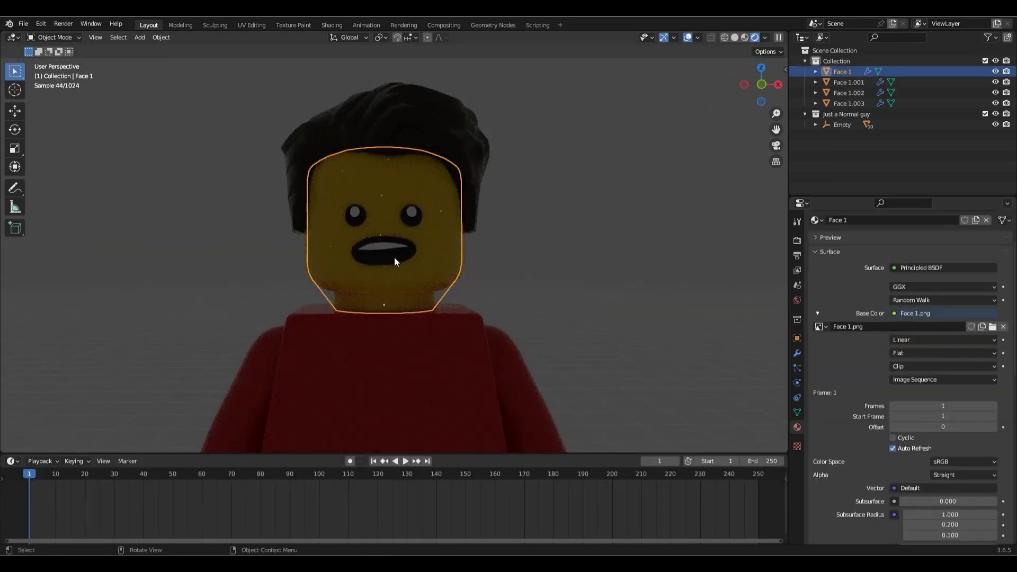
click(994, 427)
click(994, 427)
click(994, 427)
click(994, 427)
click(993, 427)
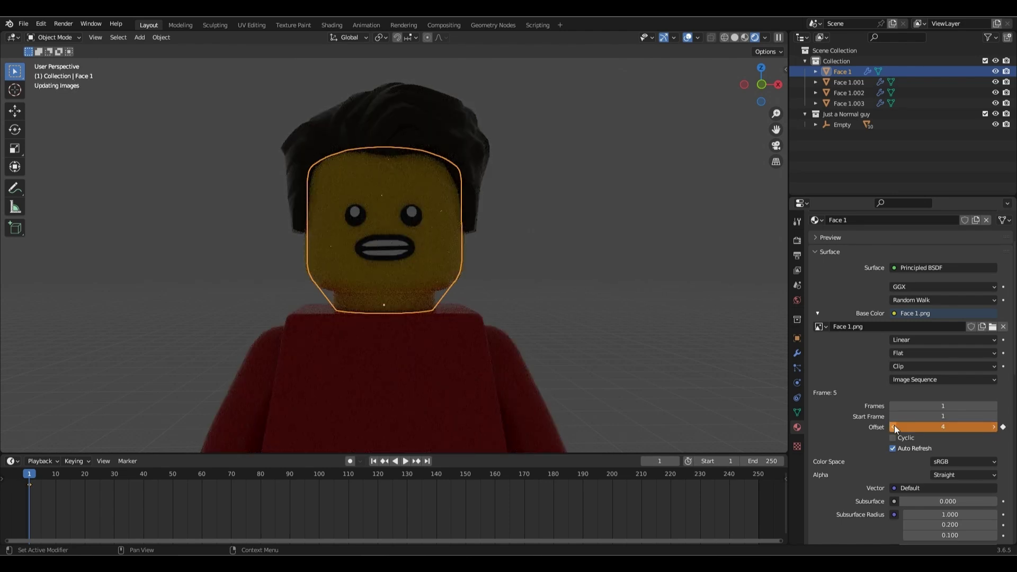
Enable auto keying and shift the mouth plane slightly at frame 1 to record its position.
key(g)
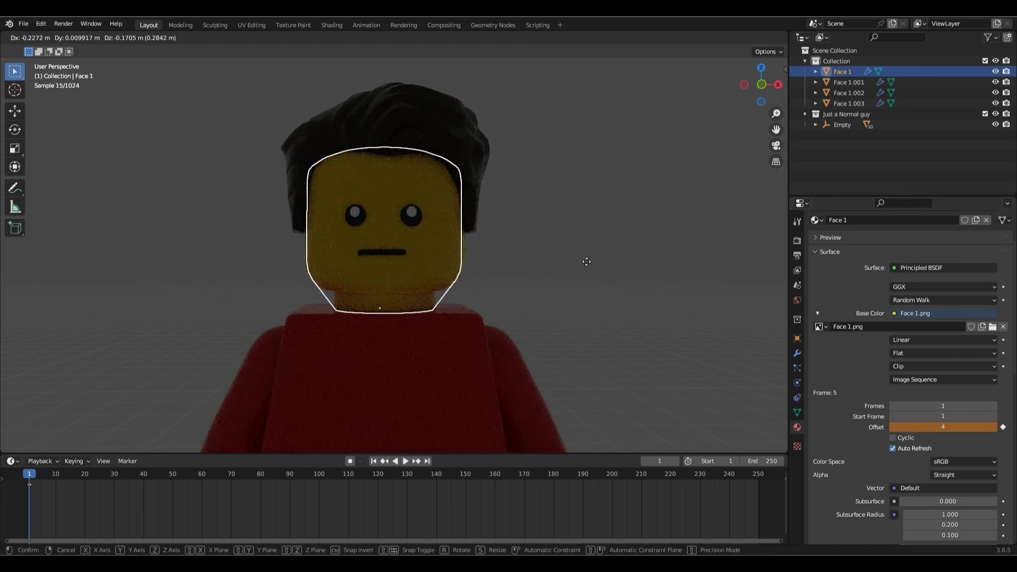
right_click(586, 262)
click(350, 461)
key(g)
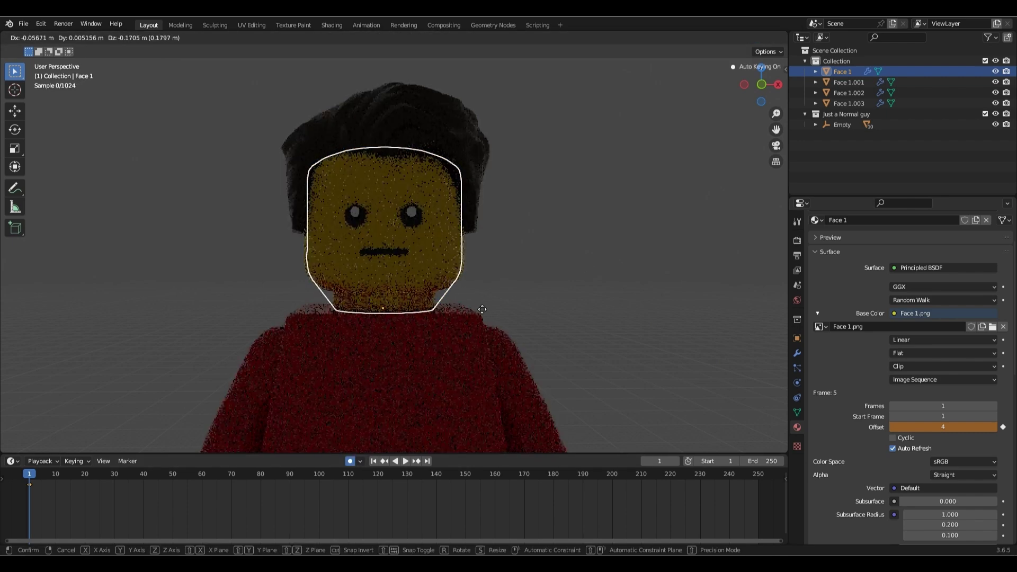
click(522, 312)
At frame 10, step the mouth's image sequence Offset up to 7 and keyframe it.
mouse_move(57, 480)
mouse_down()
mouse_move(42, 480)
mouse_move(57, 479)
mouse_up()
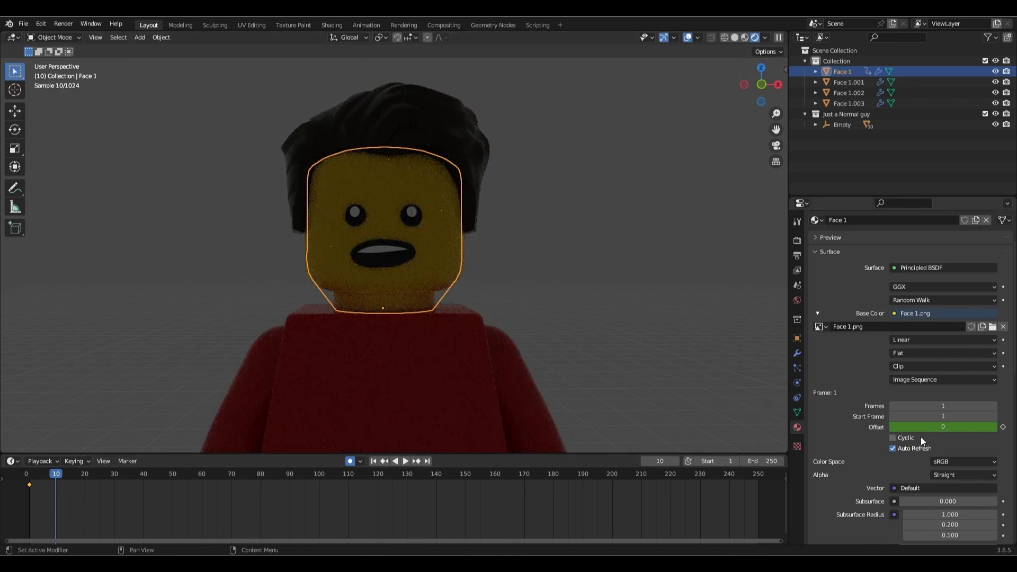
click(994, 427)
click(994, 427)
key(i)
click(994, 427)
click(994, 426)
click(993, 427)
key(i)
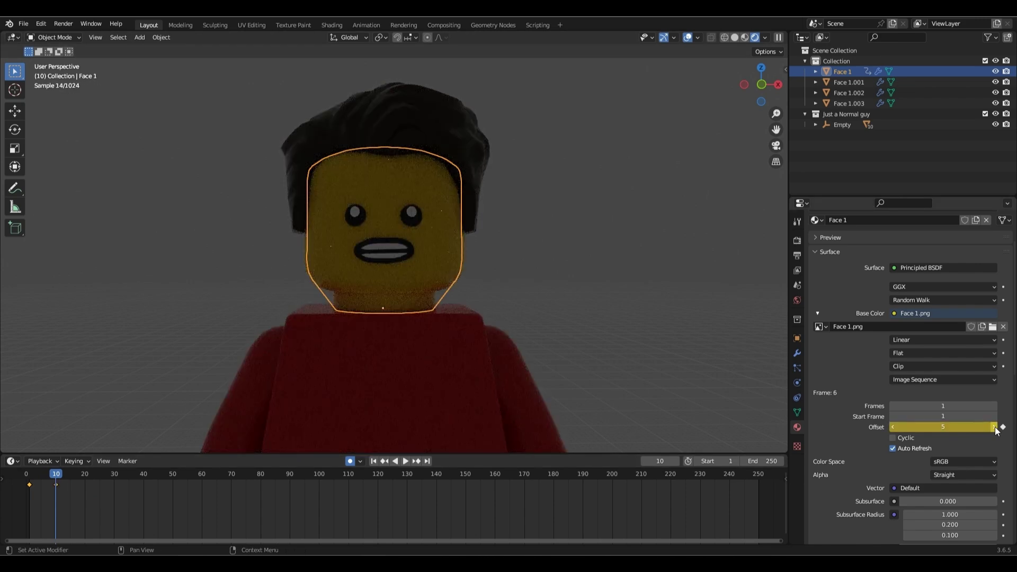
click(993, 426)
click(993, 426)
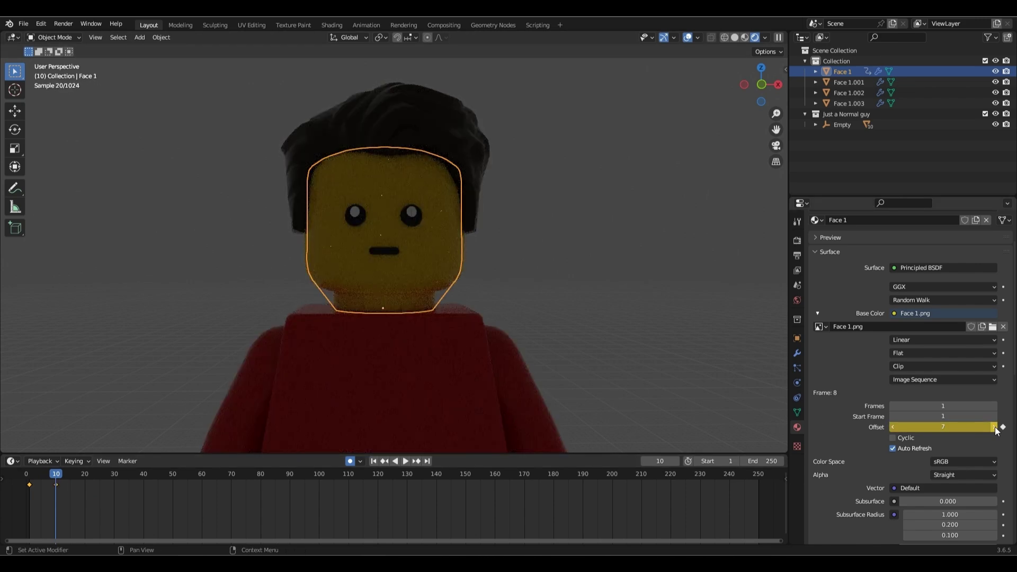
Play the animation from the start to check how the mouth changes between the two keyframes.
drag(58, 475, 21, 478)
key(space)
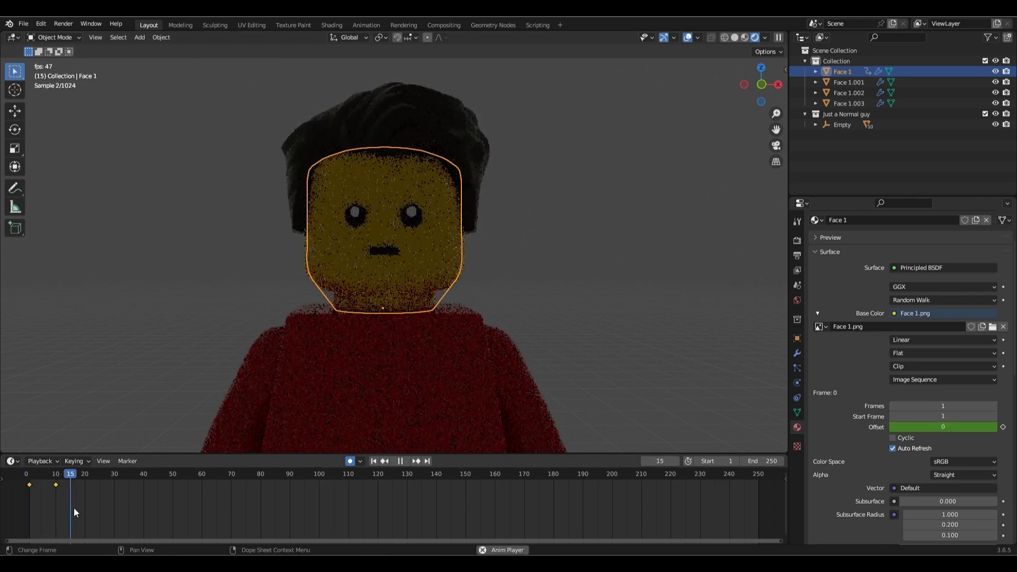
click(30, 475)
key(space)
key(space)
Set the mouth keyframes' interpolation to Constant and scrub around frame 10.
key(t)
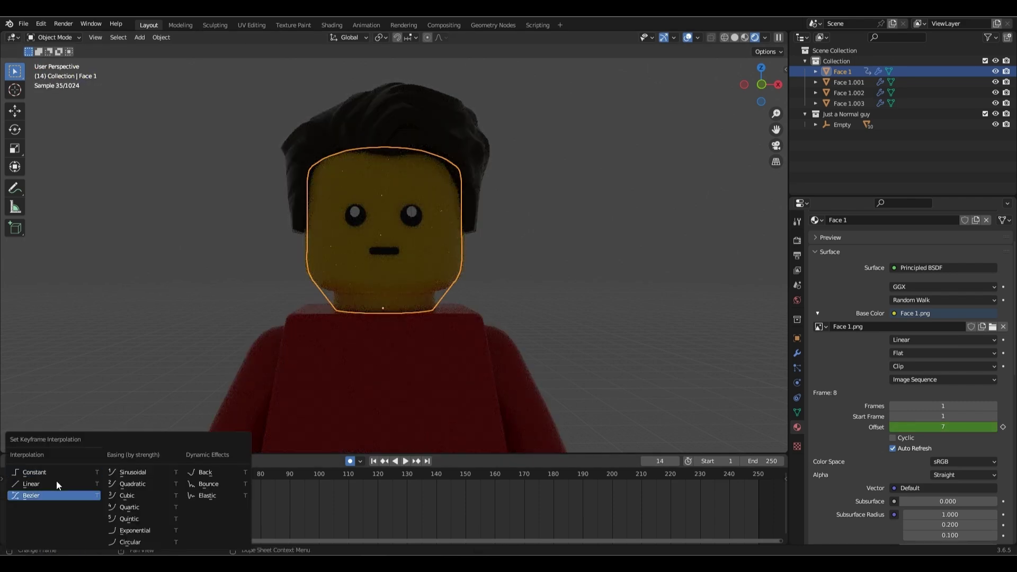
click(56, 475)
drag(56, 481, 73, 505)
Switch the viewport to Material Preview shading and replay the mouth animation from frame 1.
click(744, 38)
click(31, 476)
key(space)
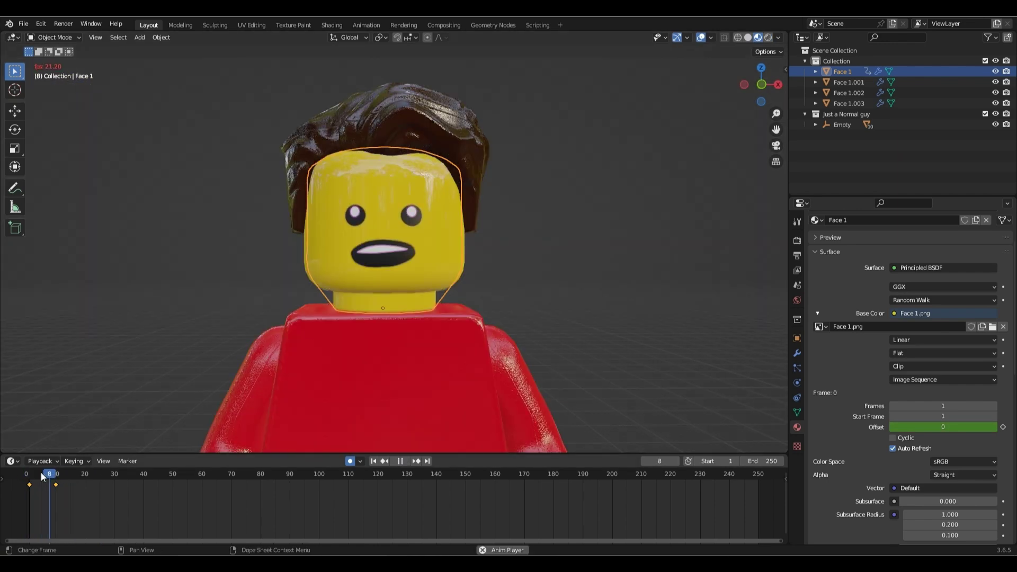
click(30, 476)
key(space)
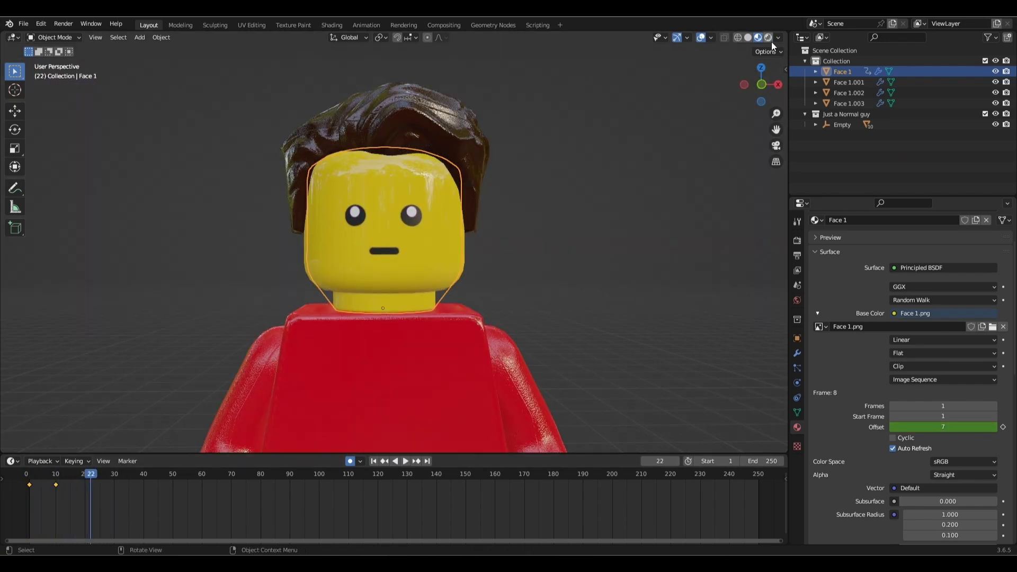